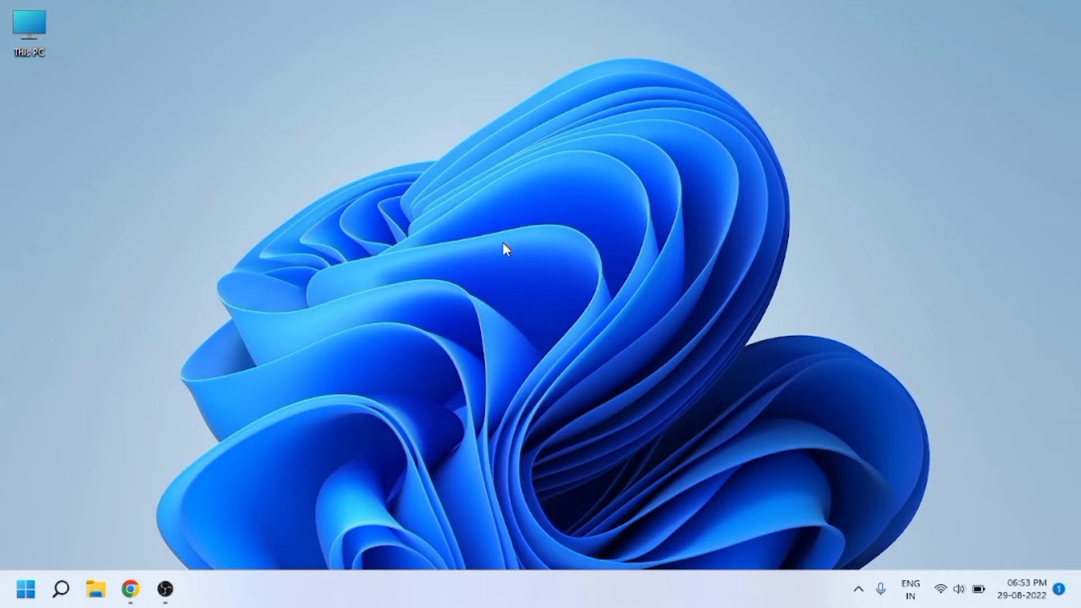
Step: Launch Chrome and run a Google search for 'mysql'
{"action": "left_click", "coordinate": [131, 589]}
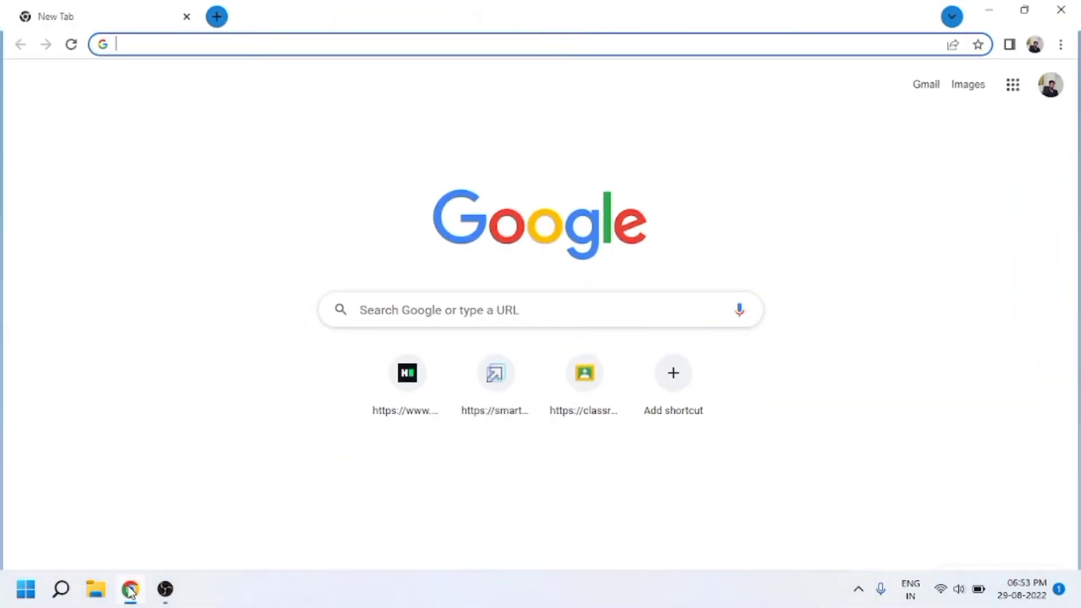
{"action": "left_click", "coordinate": [447, 313]}
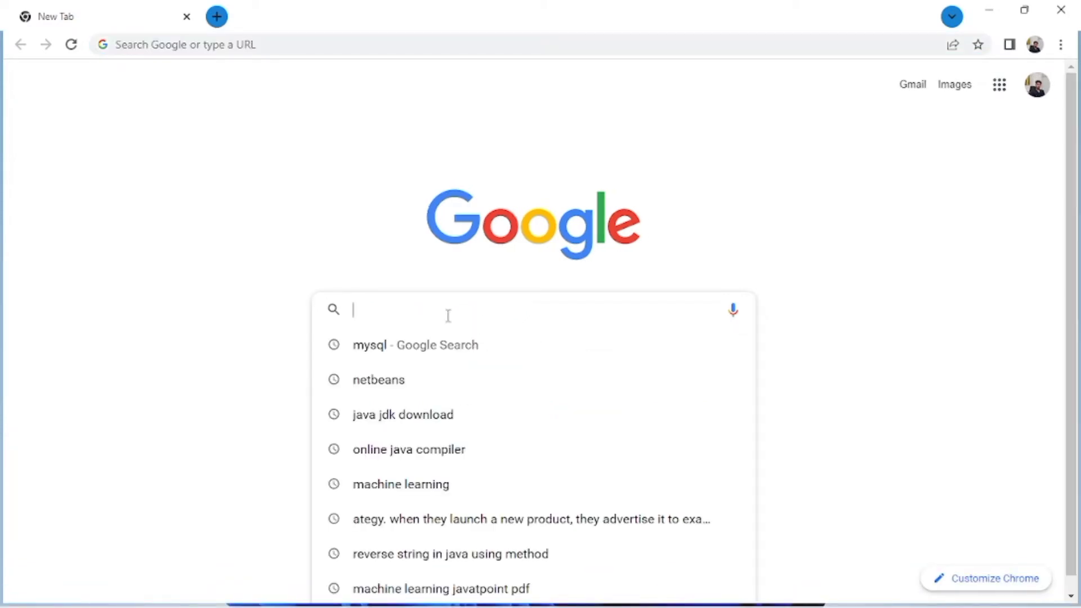
{"action": "type", "text": "mysql"}
{"action": "key", "text": "Return"}
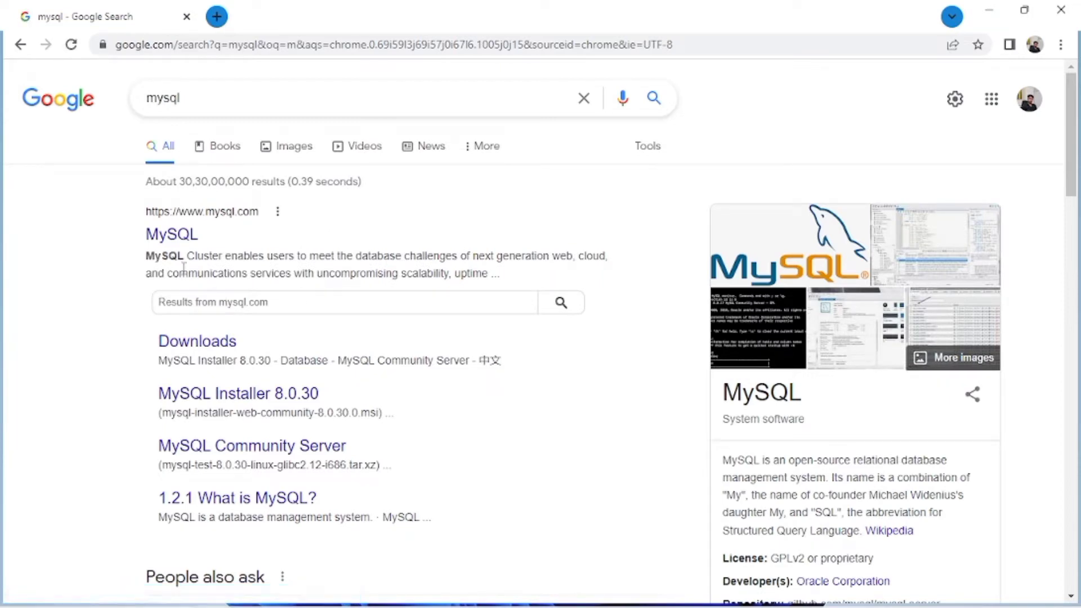
Step: Go from the mysql.com result through DOWNLOADS to the MySQL Community (GPL) Downloads page
{"action": "left_click", "coordinate": [166, 234]}
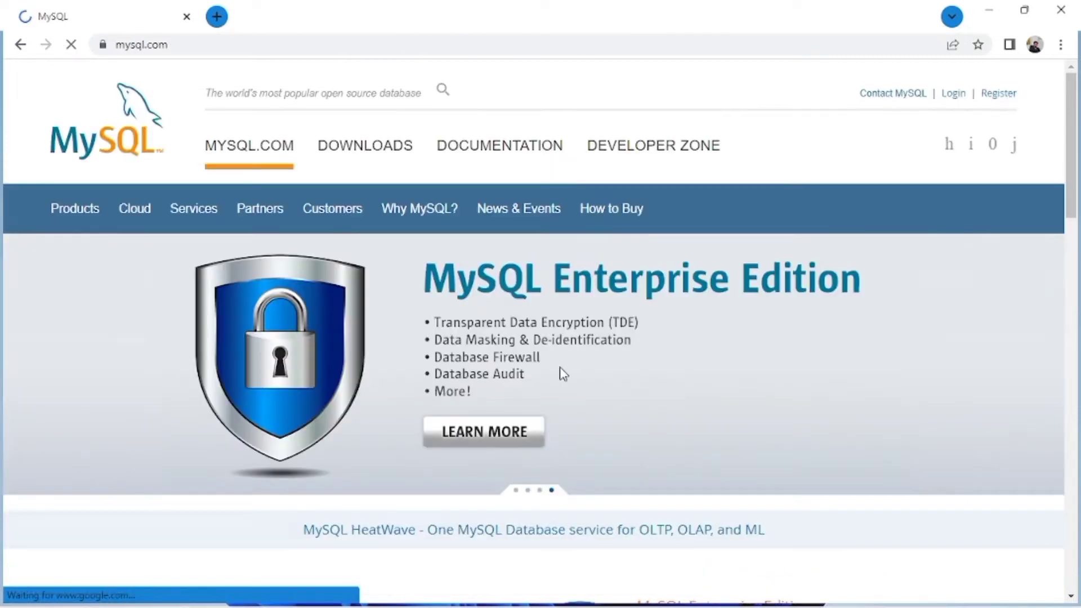
{"action": "scroll", "coordinate": [1043, 600], "scroll_direction": "down", "scroll_amount": 2}
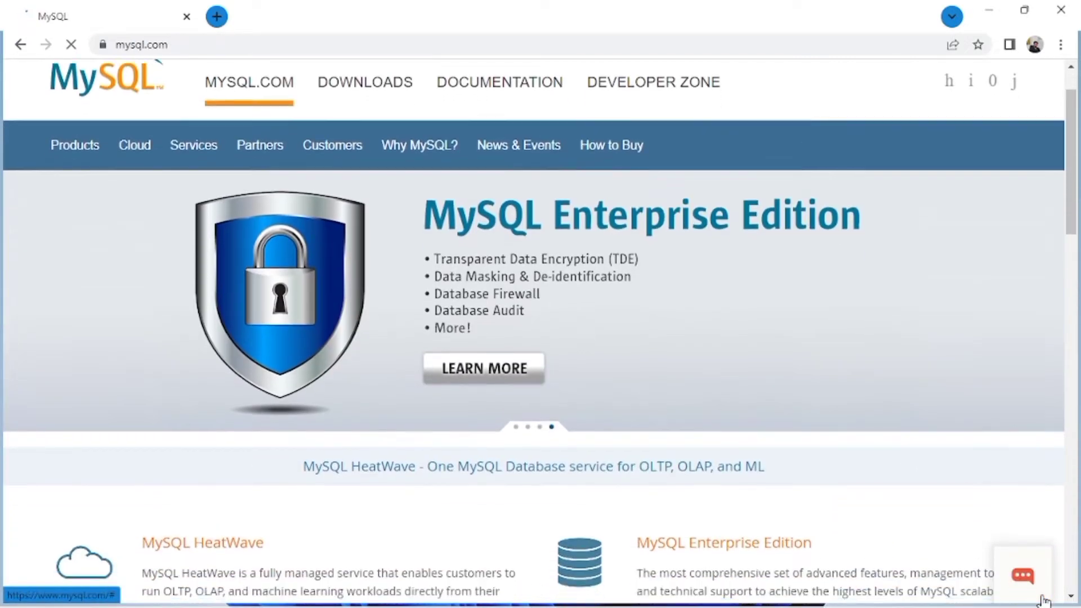
{"action": "scroll", "coordinate": [1043, 600], "scroll_direction": "up", "scroll_amount": 2}
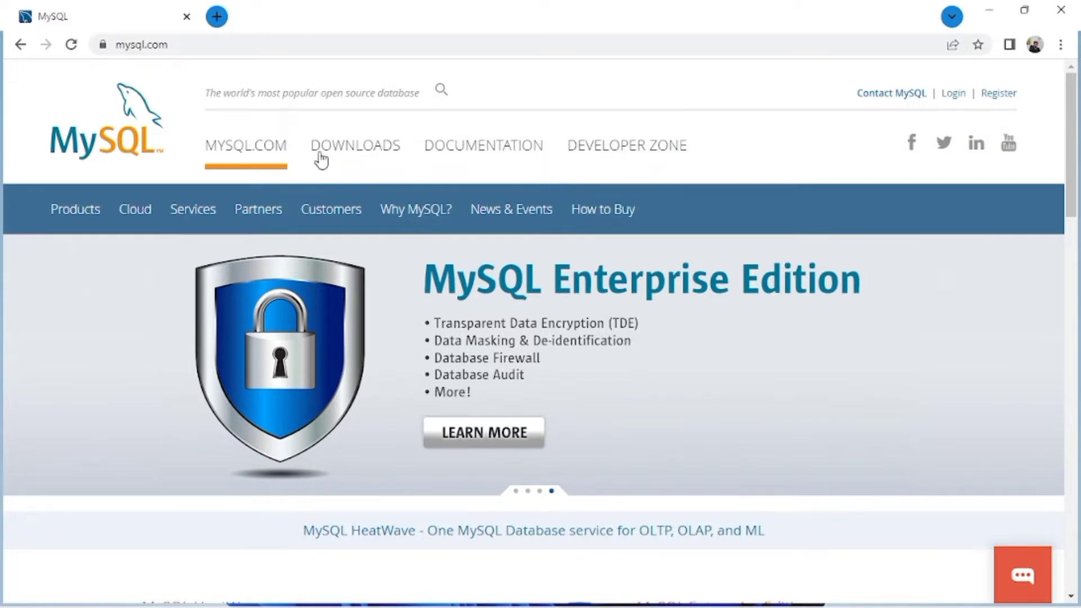
{"action": "left_click", "coordinate": [352, 159]}
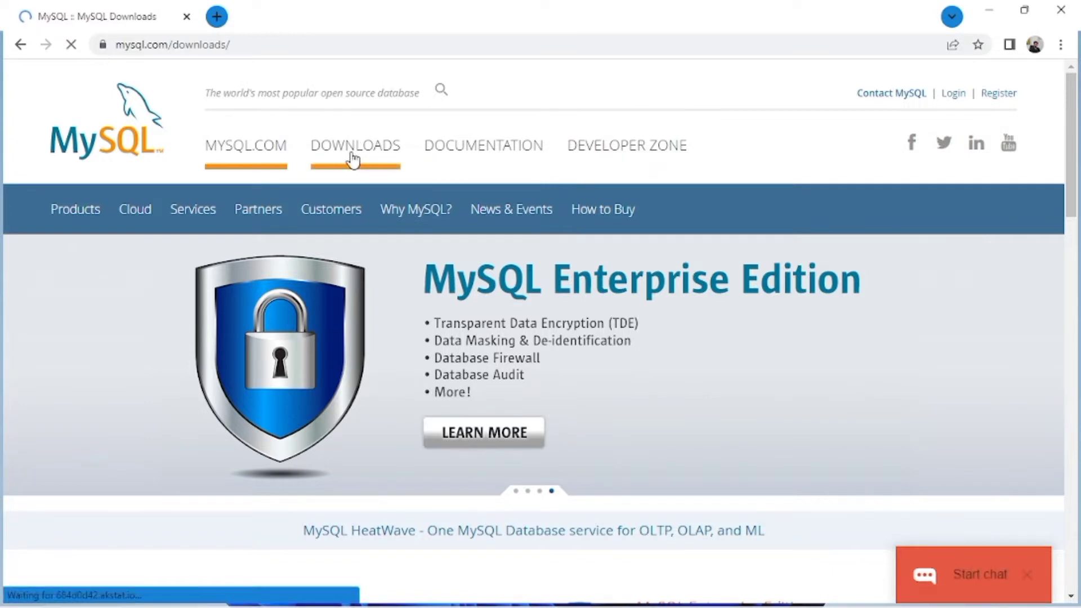
{"action": "scroll", "coordinate": [671, 285], "scroll_direction": "down", "scroll_amount": 10}
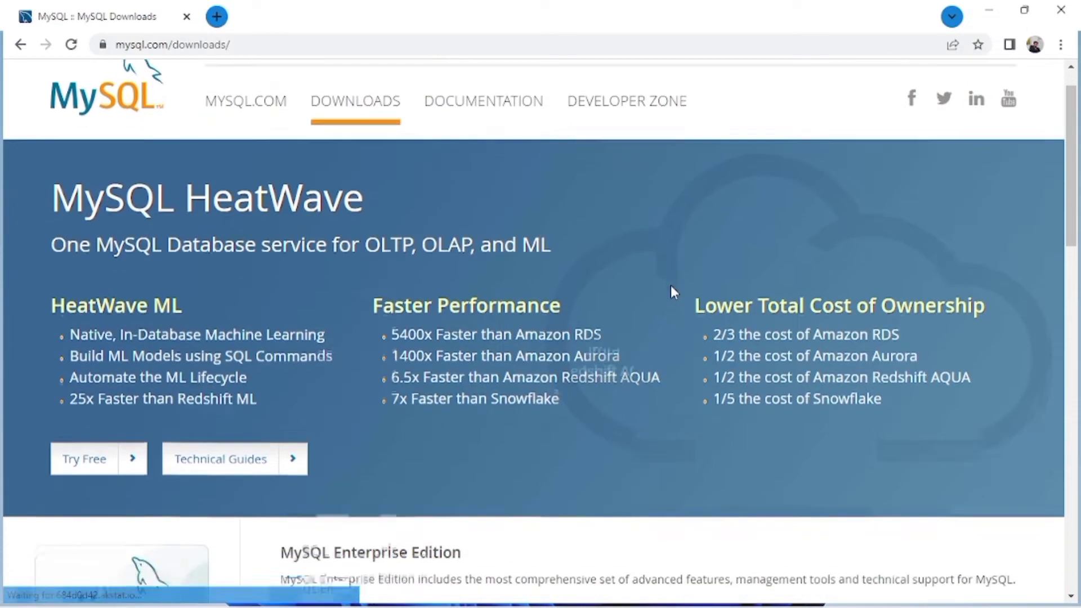
{"action": "scroll", "coordinate": [674, 292], "scroll_direction": "down", "scroll_amount": 1}
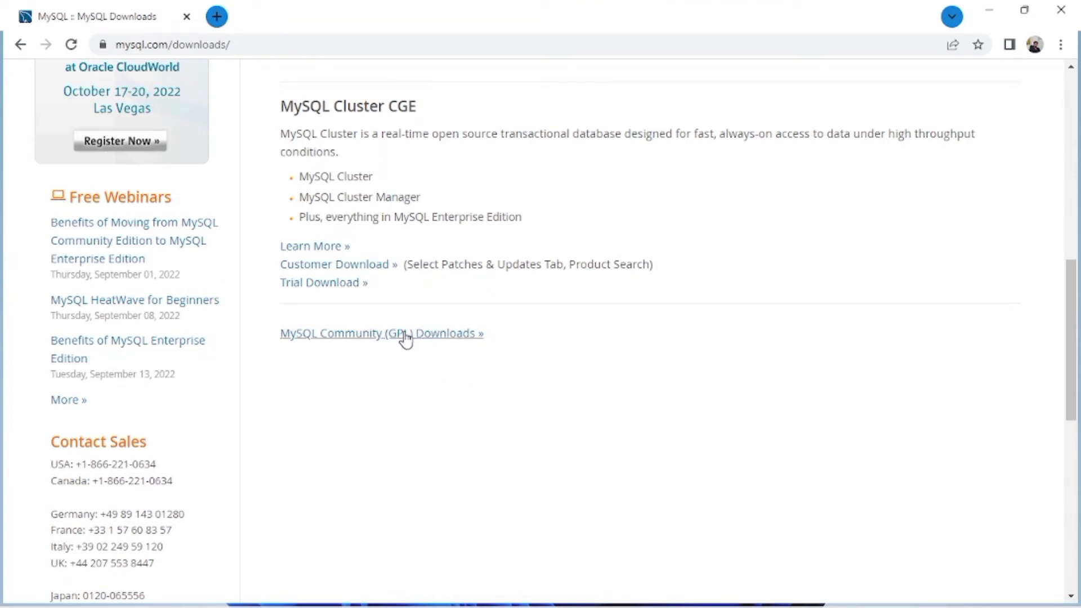
{"action": "left_click", "coordinate": [315, 338]}
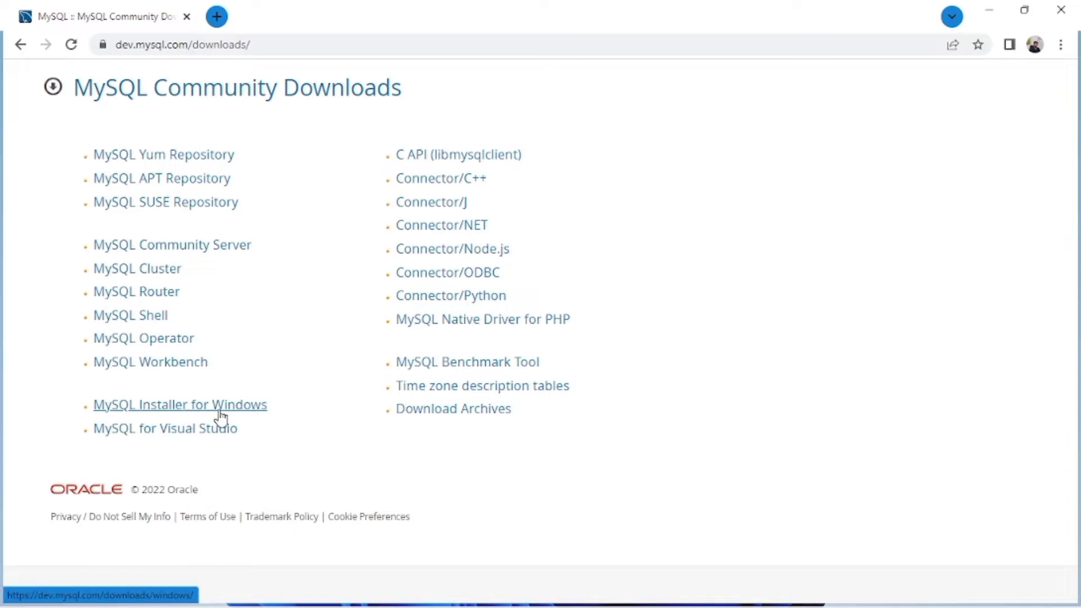
Step: Open the MySQL Installer for Windows downloads with Microsoft Windows as the operating system
{"action": "mouse_move", "coordinate": [261, 607]}
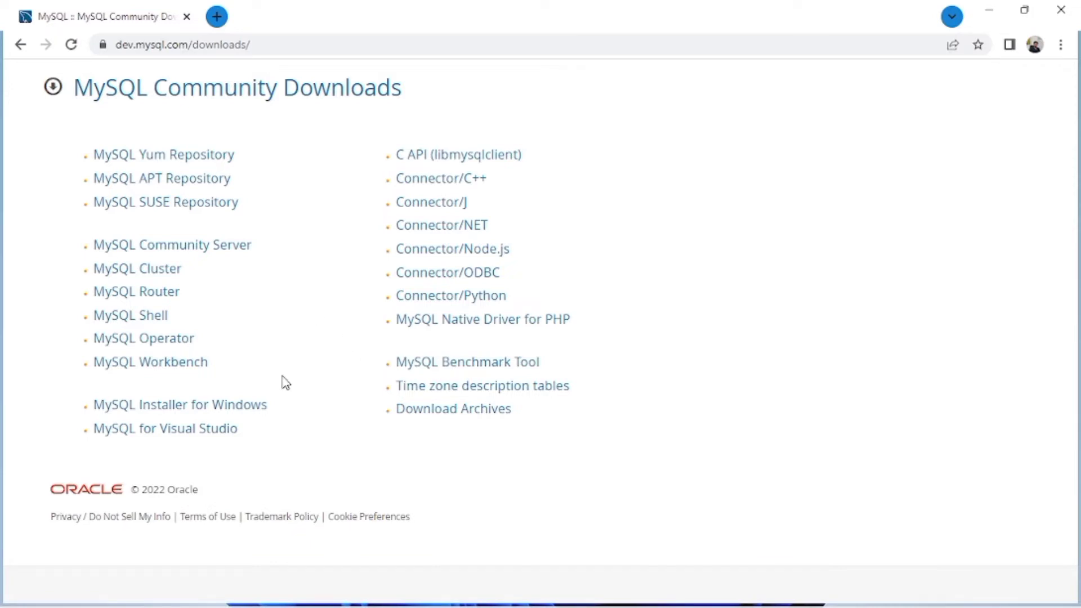
{"action": "left_click", "coordinate": [212, 410]}
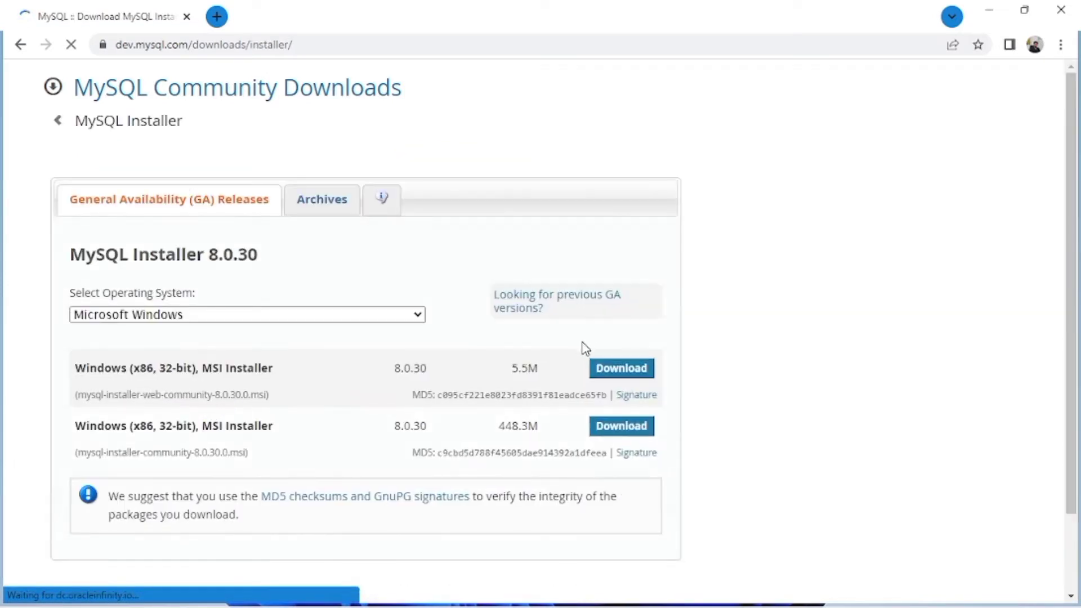
{"action": "left_click", "coordinate": [165, 319]}
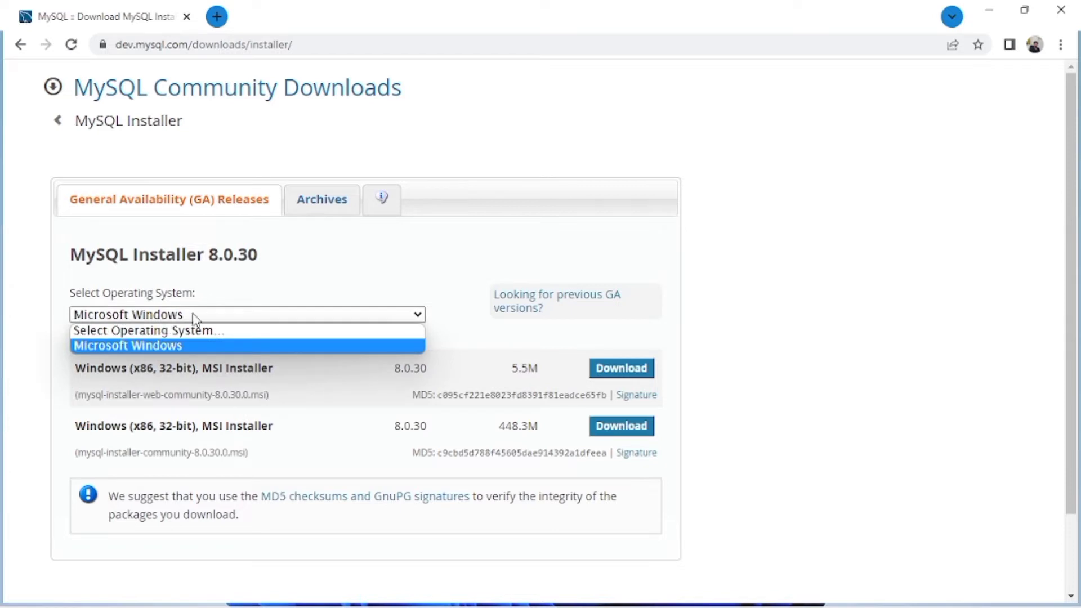
{"action": "left_click", "coordinate": [214, 361]}
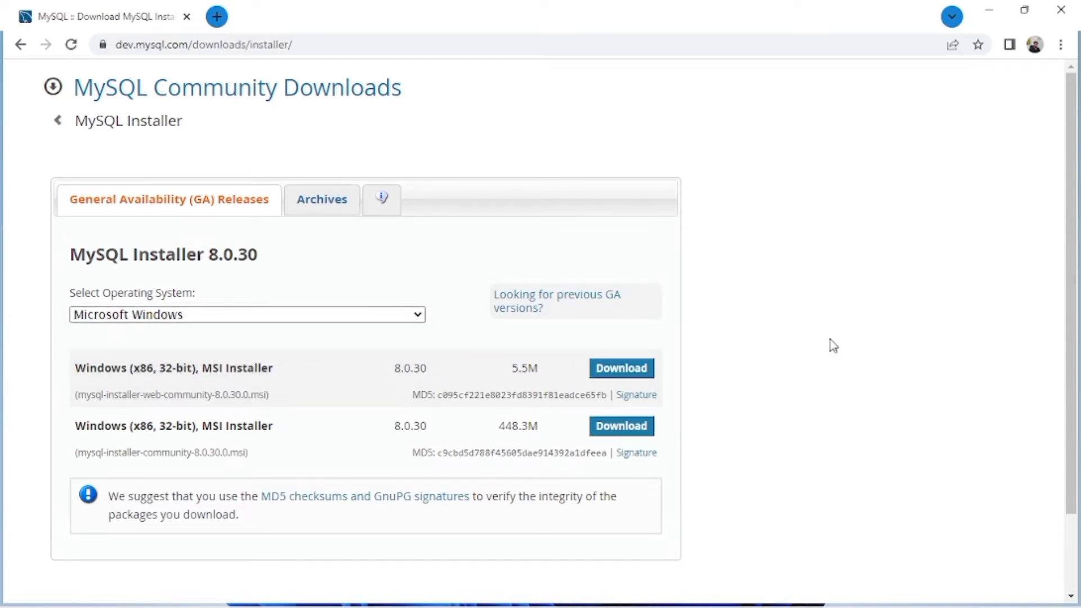
{"action": "scroll", "coordinate": [833, 345], "scroll_direction": "down", "scroll_amount": 3}
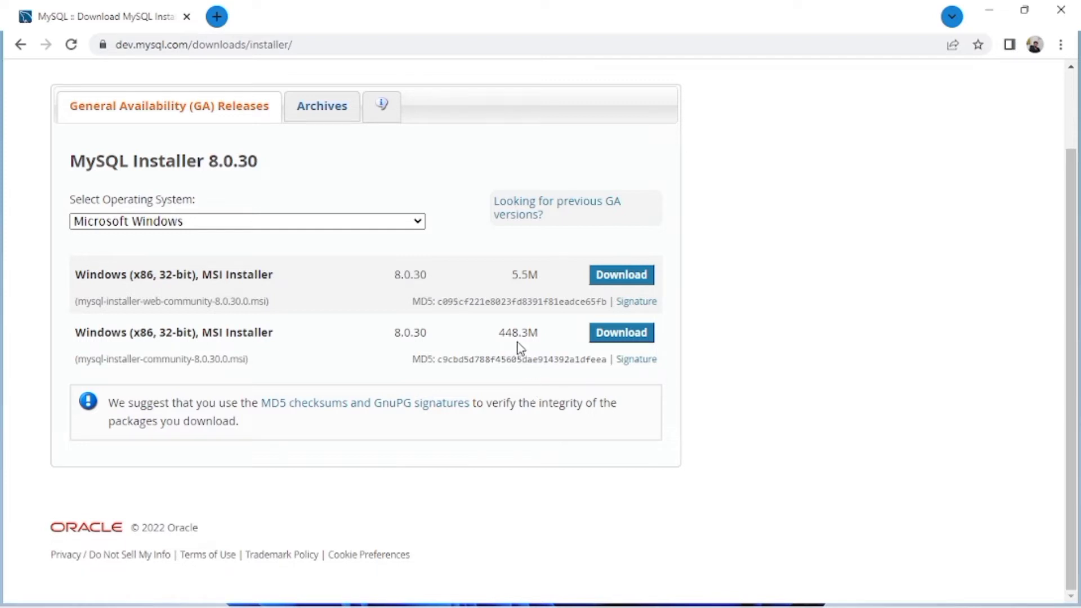
Step: Start downloading the 448.3M offline installer without logging in to Oracle
{"action": "left_click", "coordinate": [619, 337]}
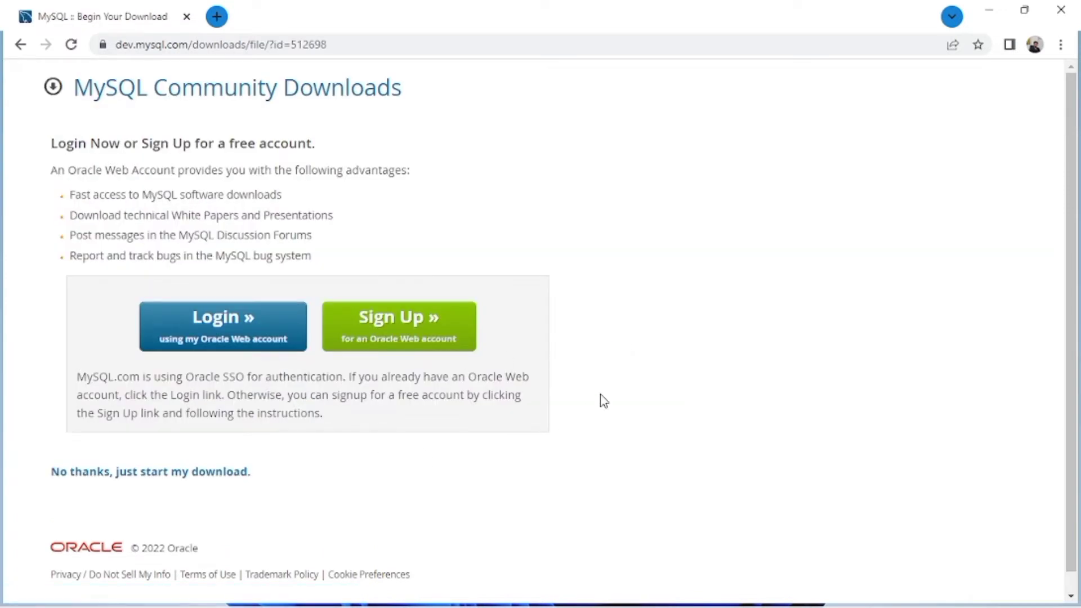
{"action": "scroll", "coordinate": [603, 401], "scroll_direction": "down", "scroll_amount": 1}
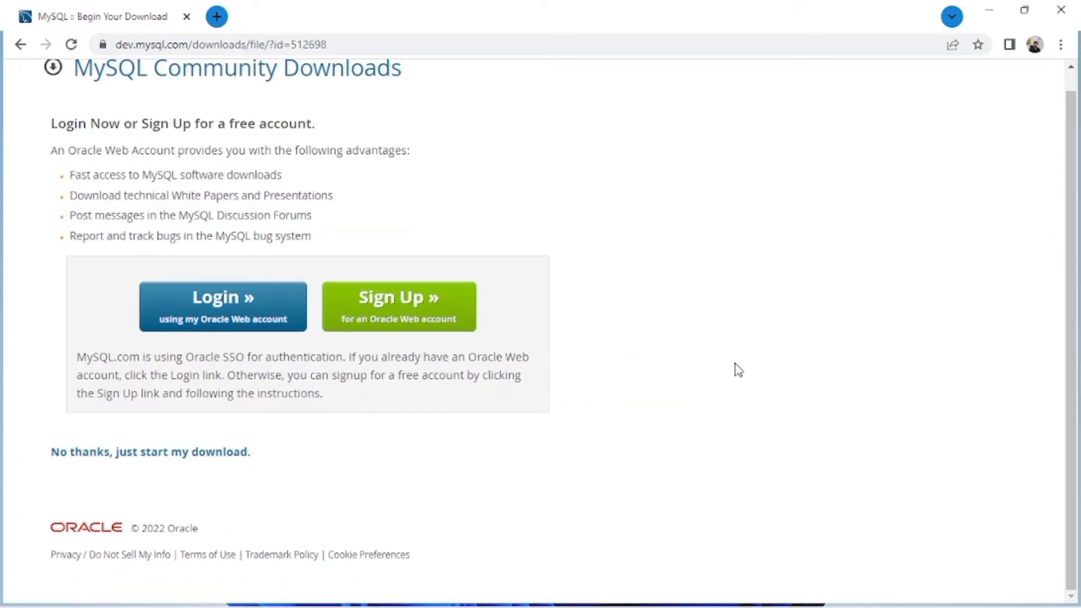
{"action": "left_click", "coordinate": [79, 456]}
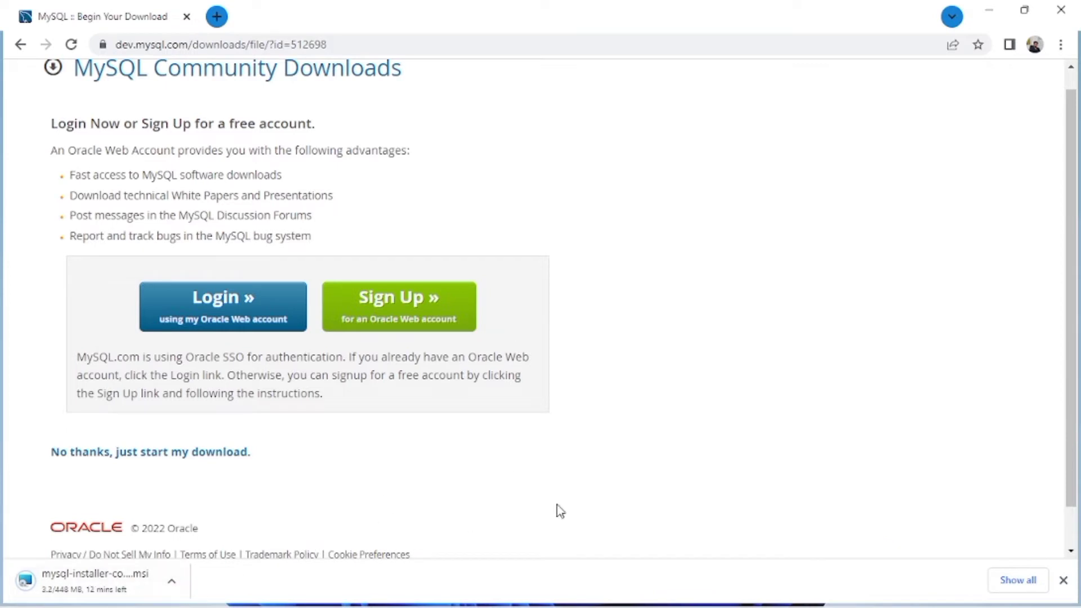
Step: Cancel the installer download and minimize Chrome
{"action": "left_click", "coordinate": [173, 581]}
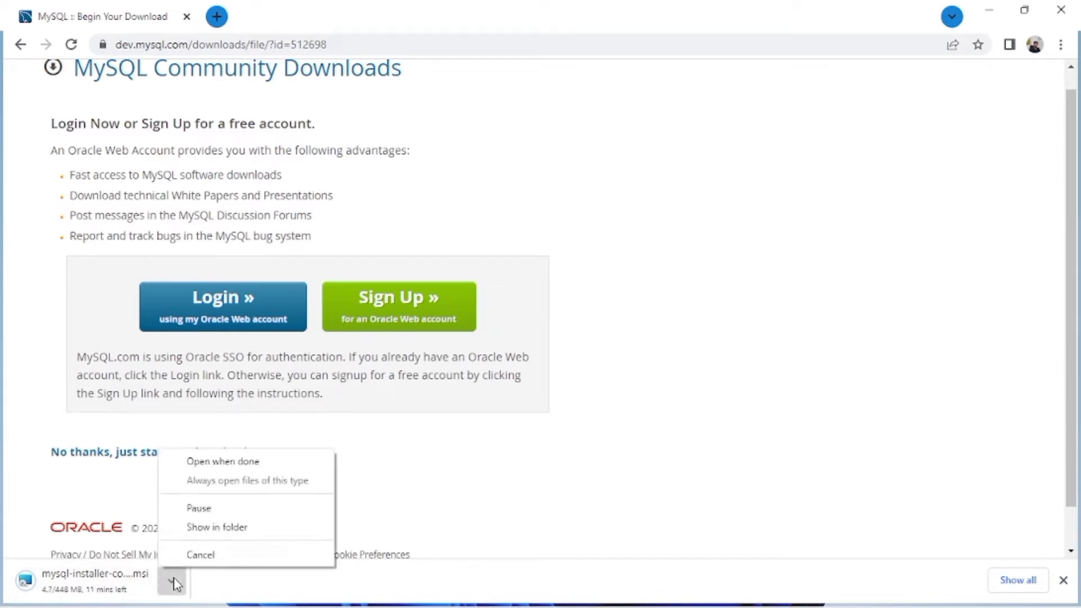
{"action": "left_click", "coordinate": [190, 555]}
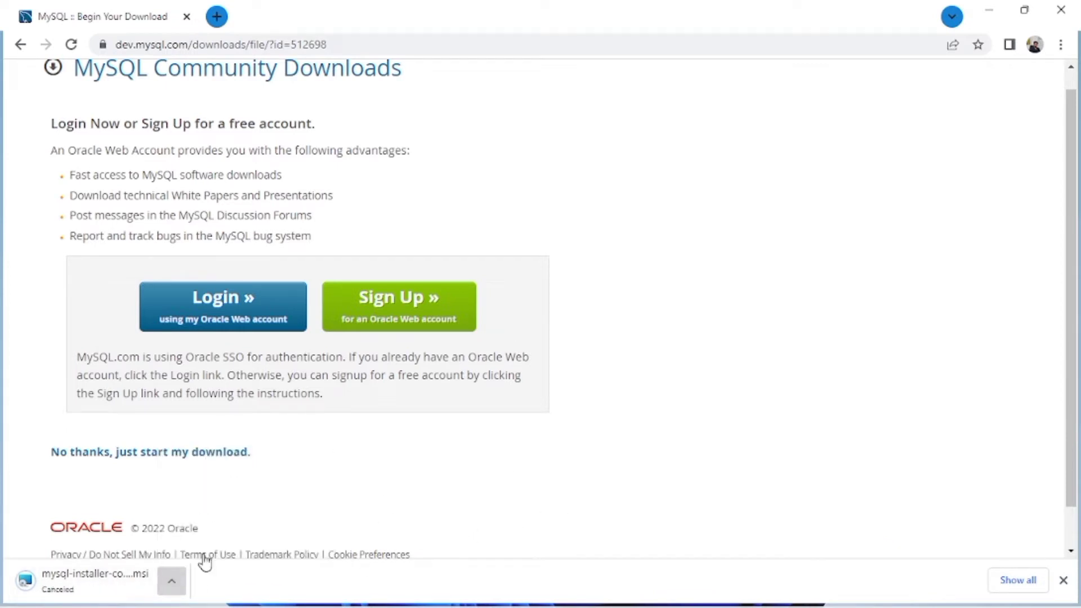
{"action": "left_click", "coordinate": [989, 9]}
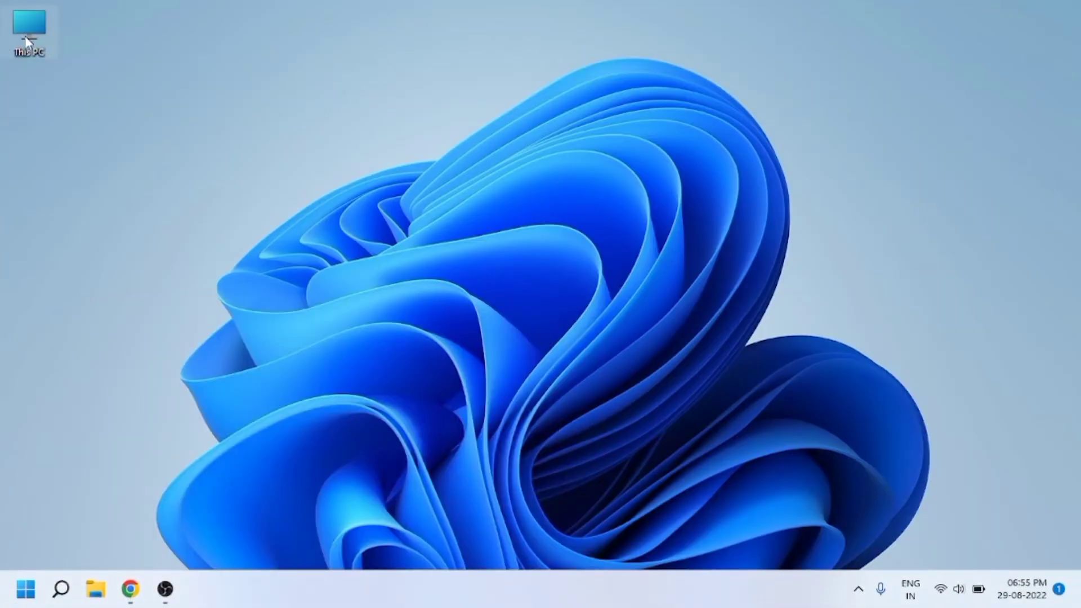
Step: Run mysql-installer-community-8.0.30.0 from the Downloads folder, then minimize File Explorer
{"action": "double_click", "coordinate": [28, 40]}
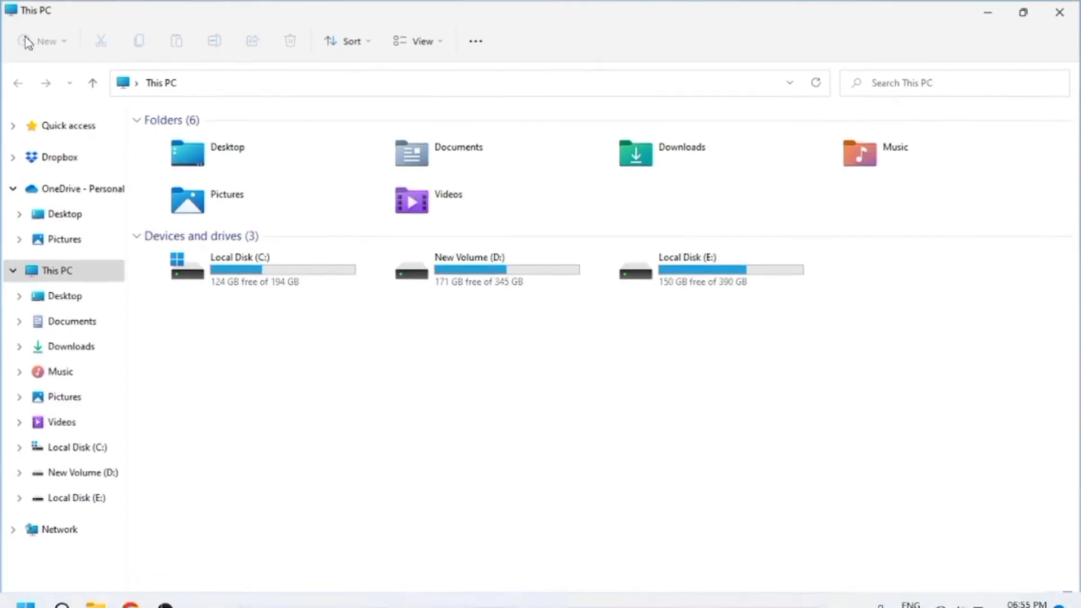
{"action": "double_click", "coordinate": [691, 165]}
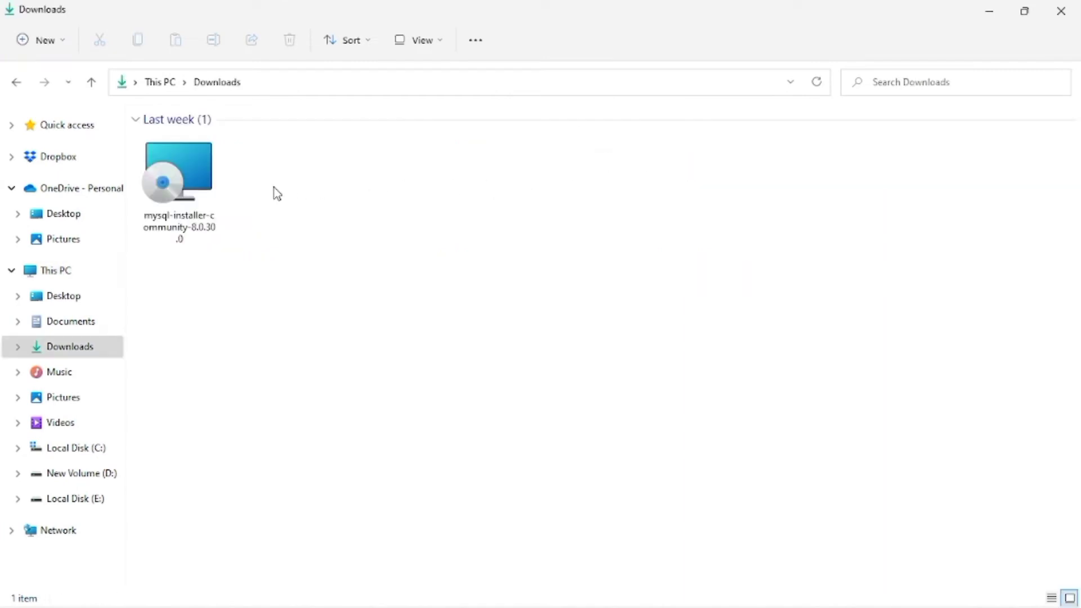
{"action": "double_click", "coordinate": [181, 198]}
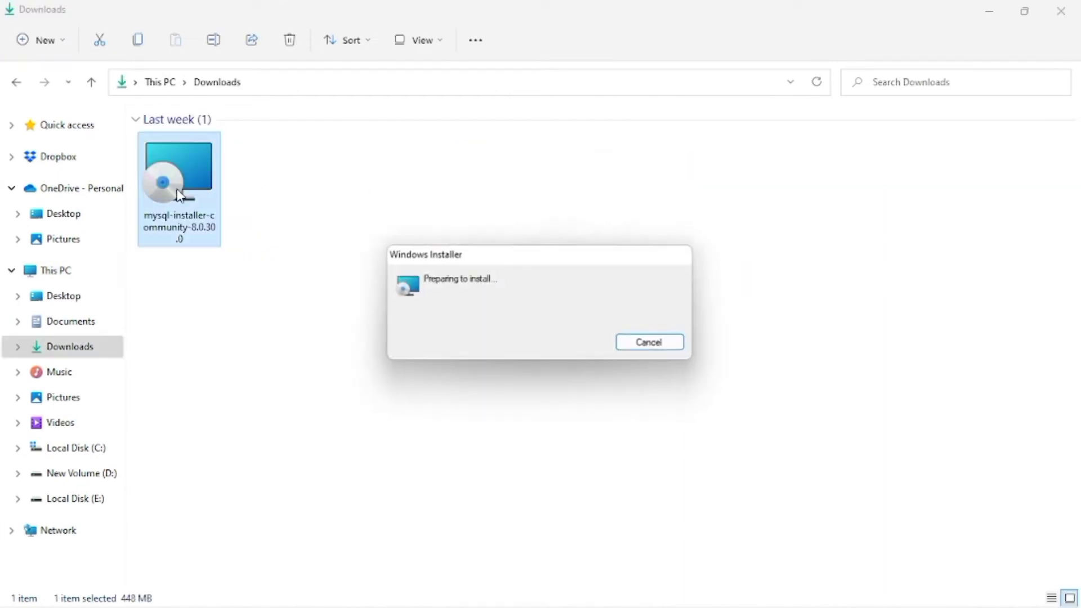
{"action": "left_click", "coordinate": [990, 11]}
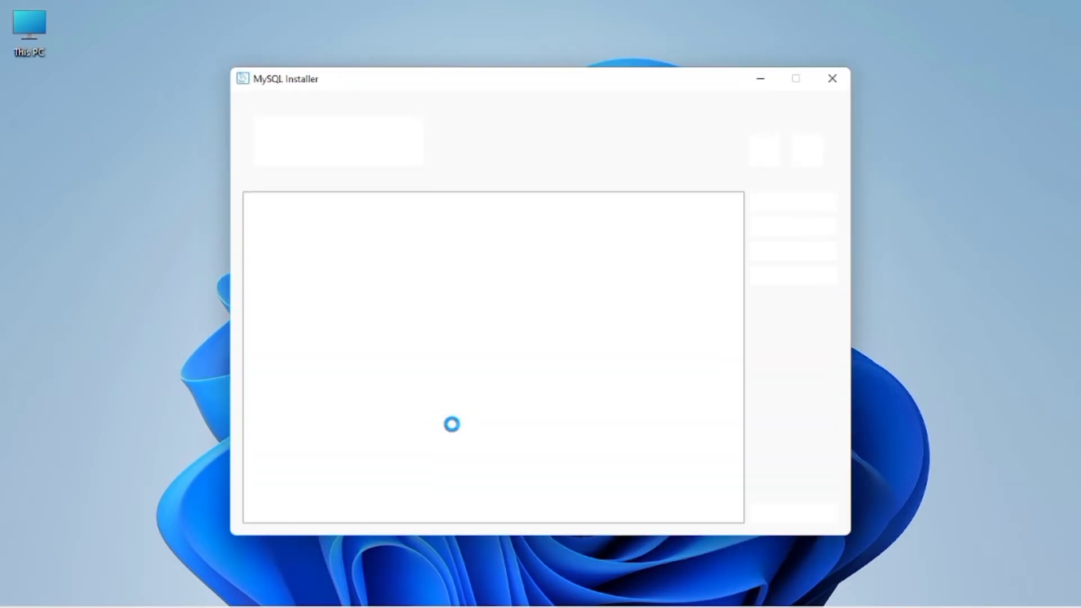
Step: Compare Server only, Client only and Custom setup types, then settle on Full and continue
{"action": "left_click", "coordinate": [436, 253]}
{"action": "key", "text": "Up"}
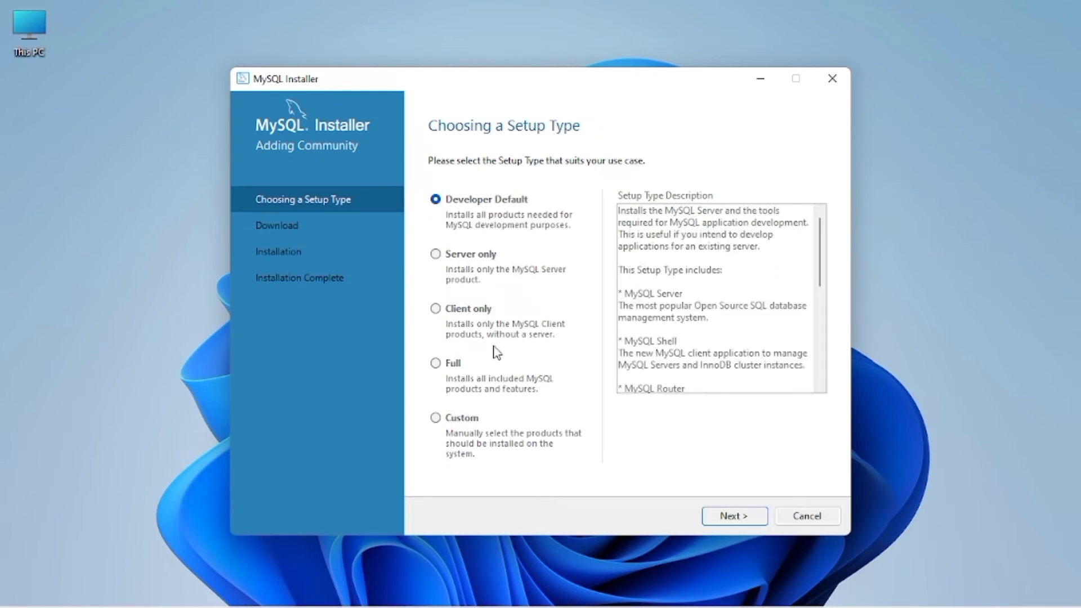
{"action": "left_click", "coordinate": [436, 256]}
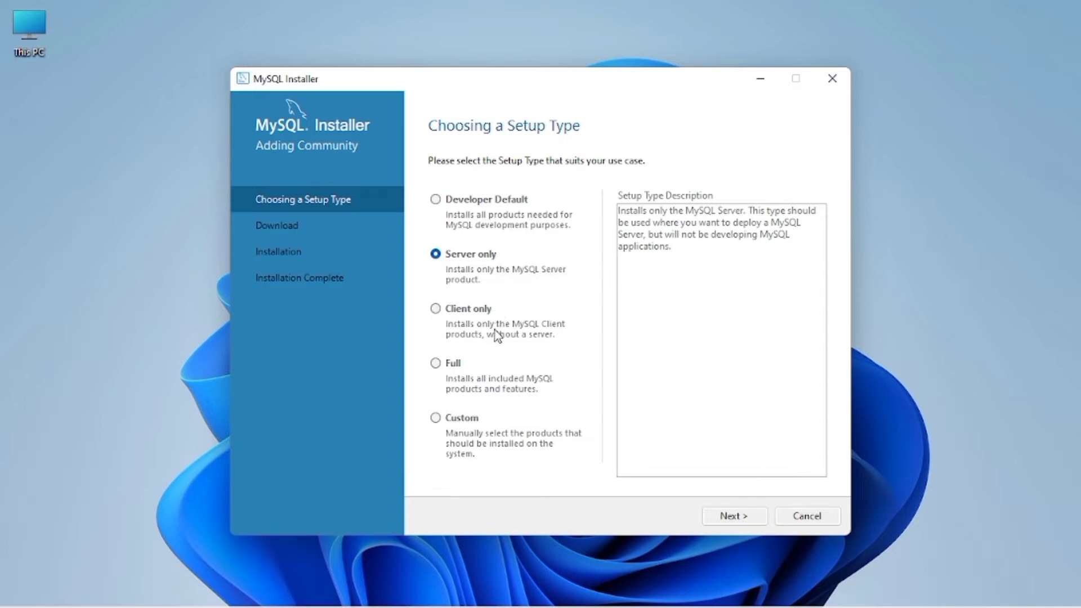
{"action": "left_click", "coordinate": [439, 366]}
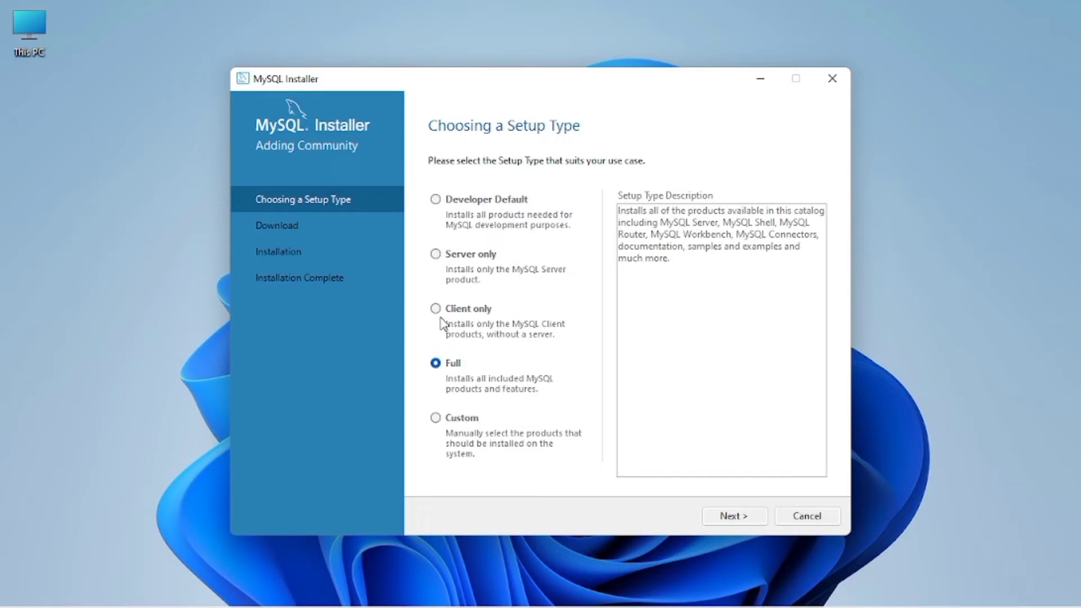
{"action": "left_click", "coordinate": [437, 311]}
{"action": "left_click", "coordinate": [437, 365]}
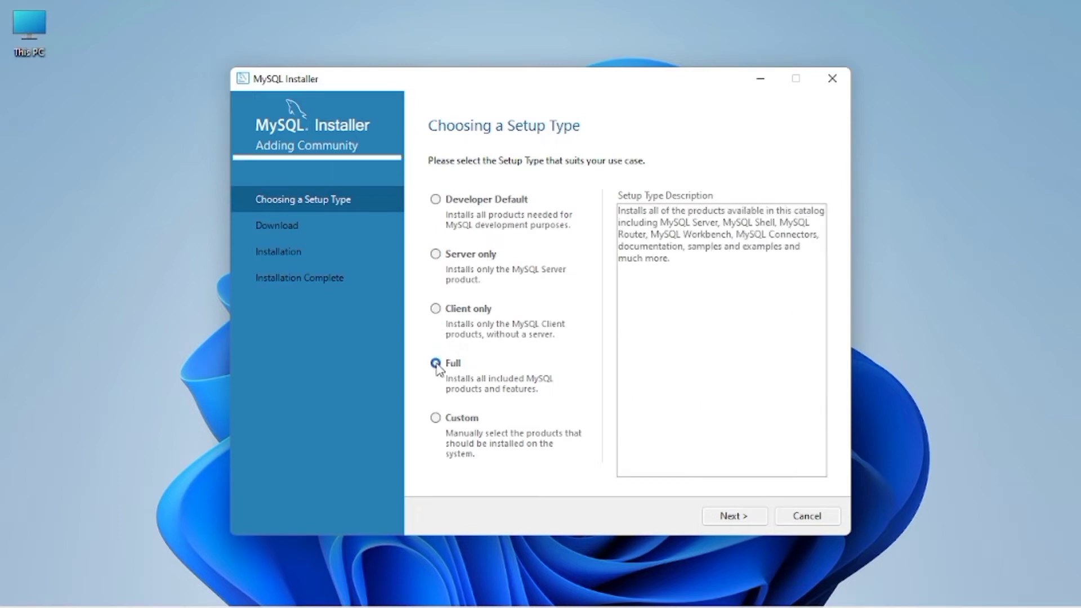
{"action": "left_click", "coordinate": [443, 424]}
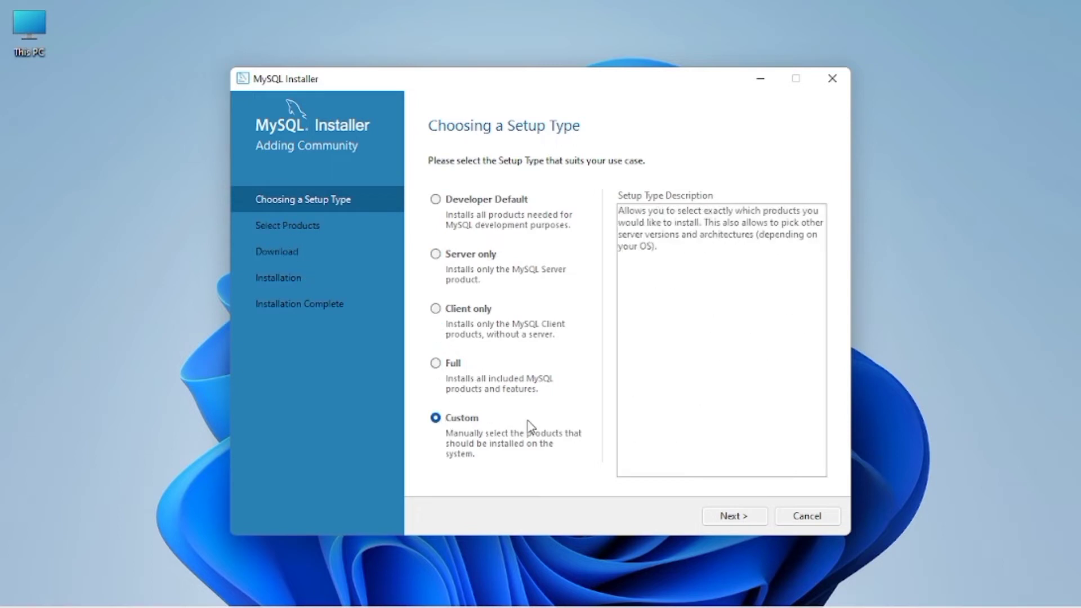
{"action": "left_click", "coordinate": [710, 514]}
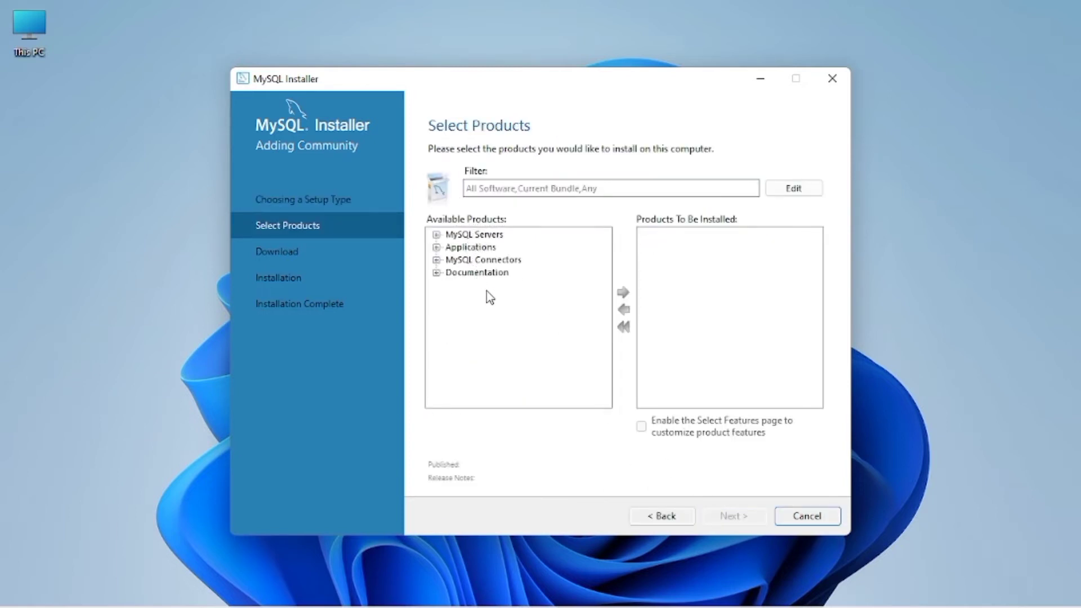
{"action": "left_click", "coordinate": [648, 519]}
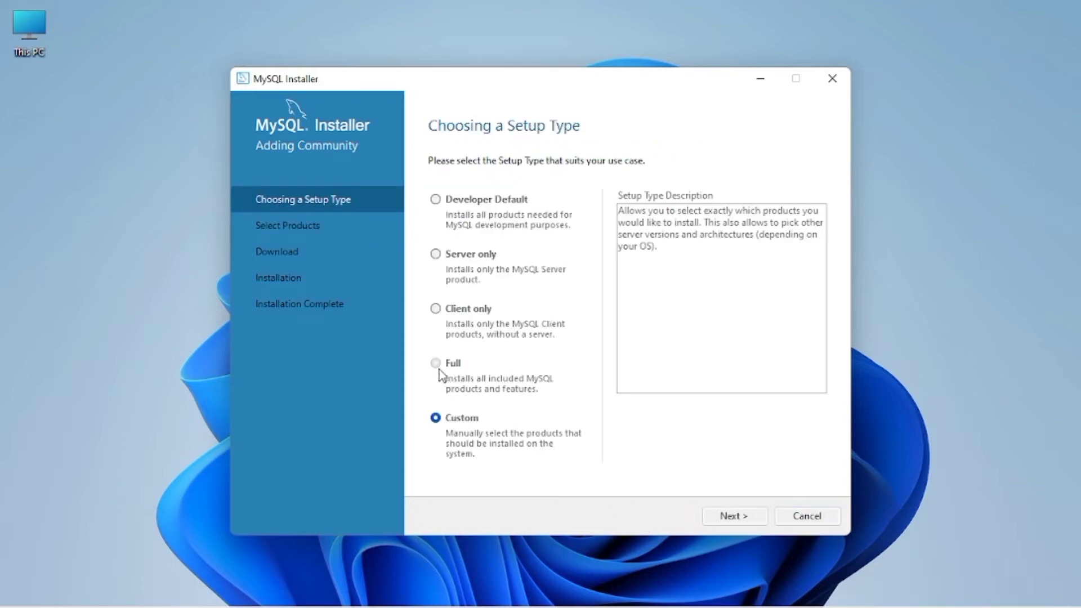
{"action": "left_click", "coordinate": [438, 368]}
{"action": "left_click", "coordinate": [714, 515]}
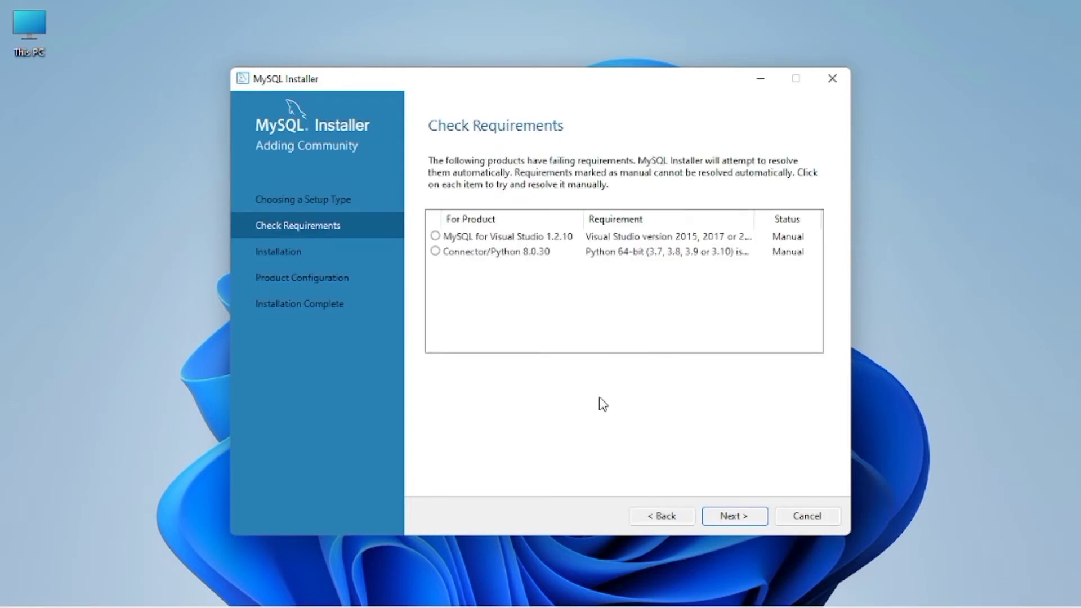
Step: Accept the unmet requirements warning, install all ten 8.0.30 products, and proceed to configuration
{"action": "left_click", "coordinate": [724, 513]}
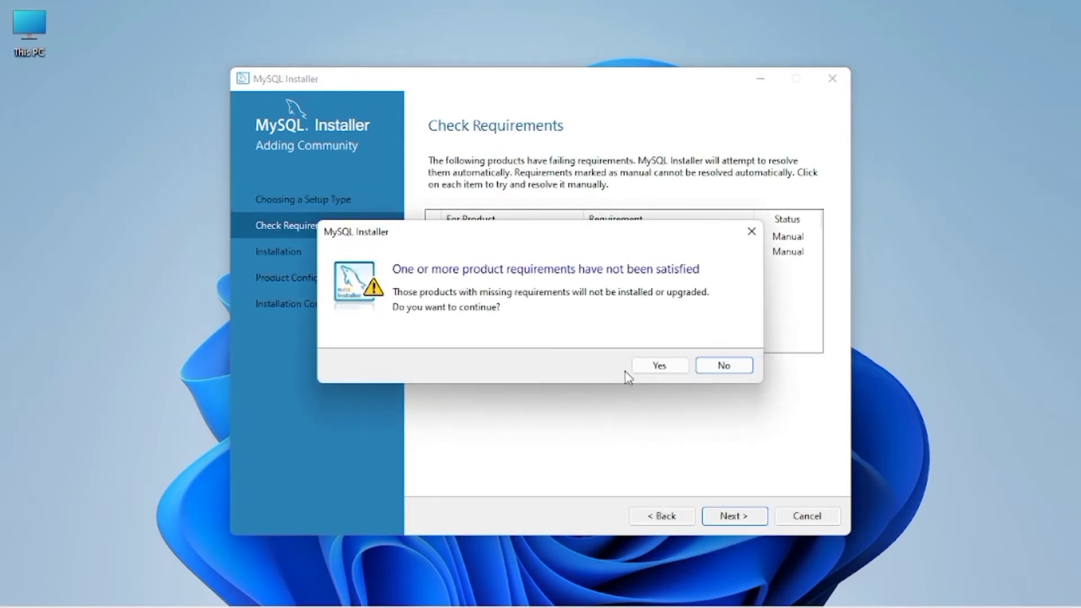
{"action": "left_click", "coordinate": [644, 366]}
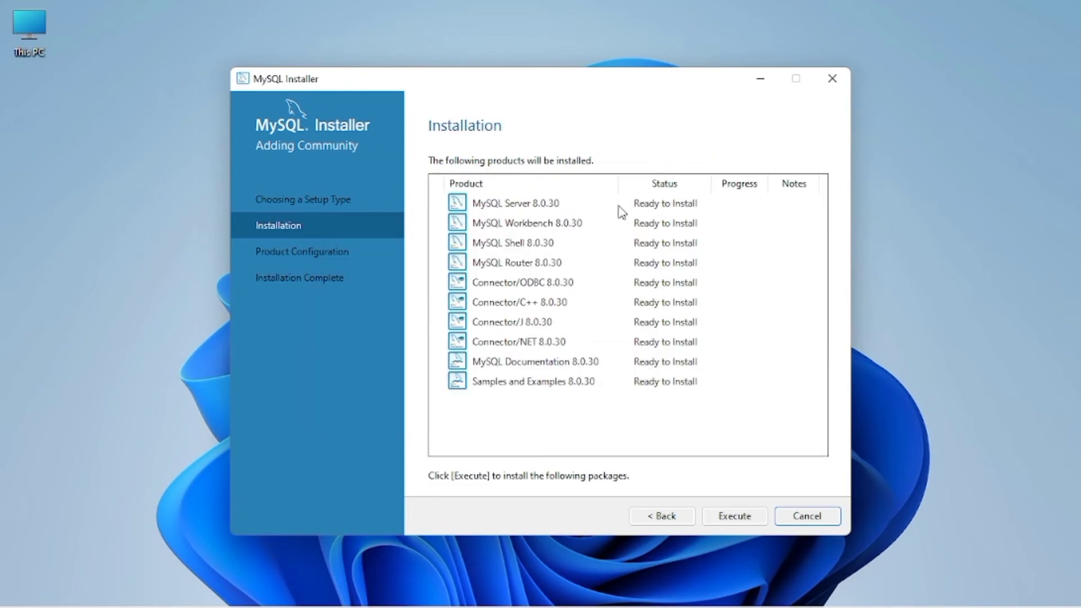
{"action": "left_click", "coordinate": [720, 517]}
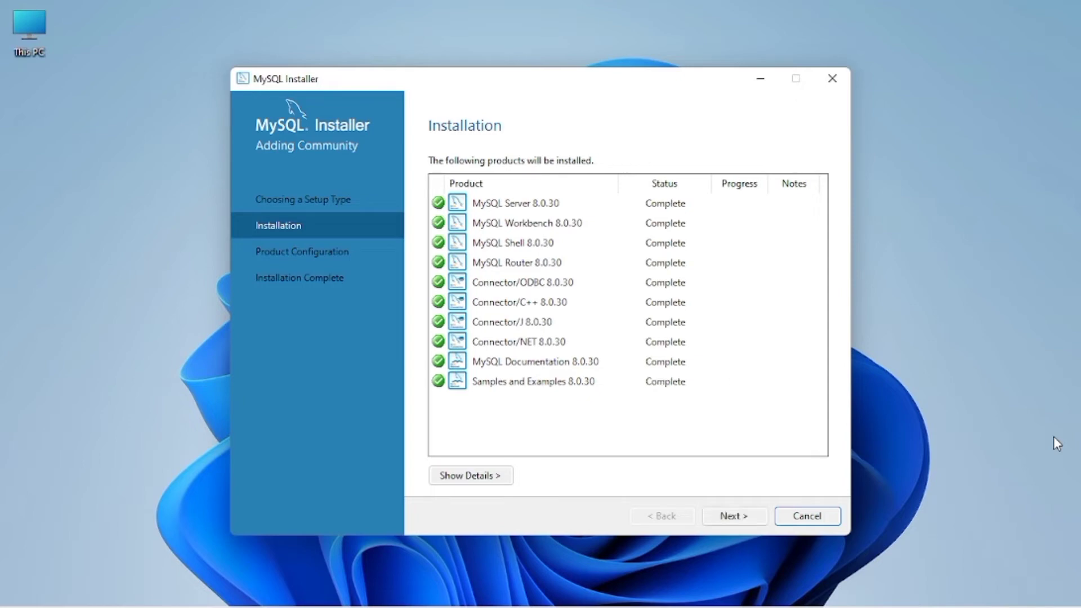
{"action": "left_click", "coordinate": [733, 515]}
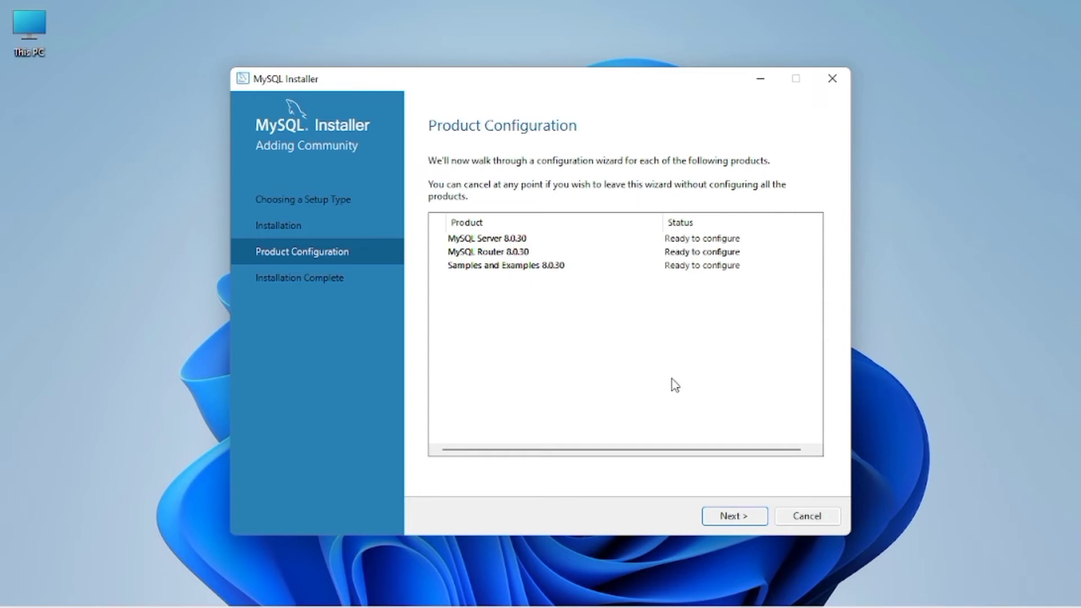
Step: Keep the default type, networking and strong password authentication settings for MySQL Server 8.0.30
{"action": "left_click", "coordinate": [729, 508]}
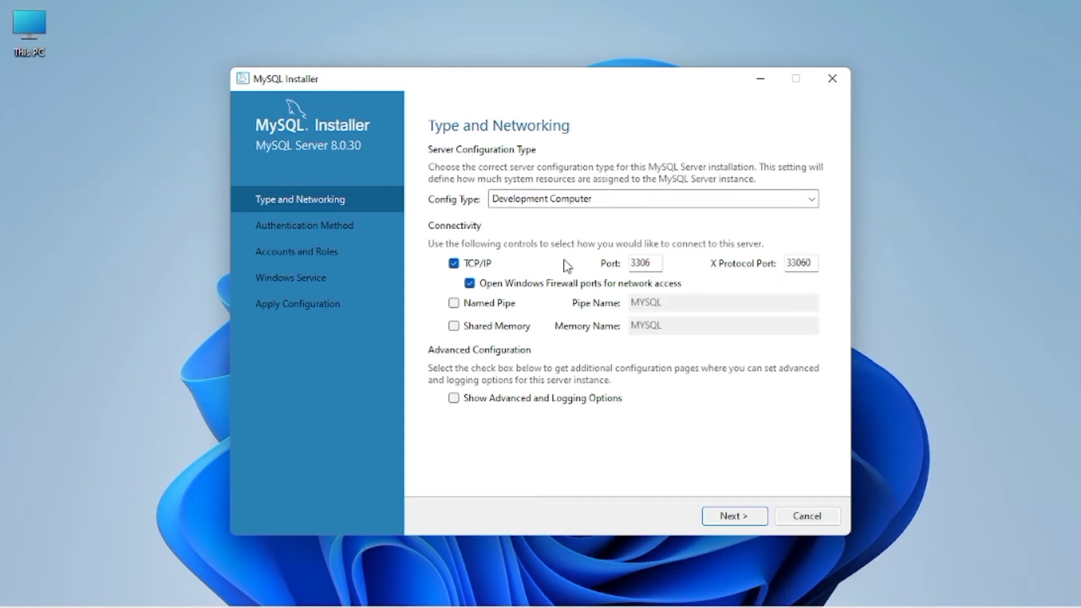
{"action": "left_click", "coordinate": [732, 517]}
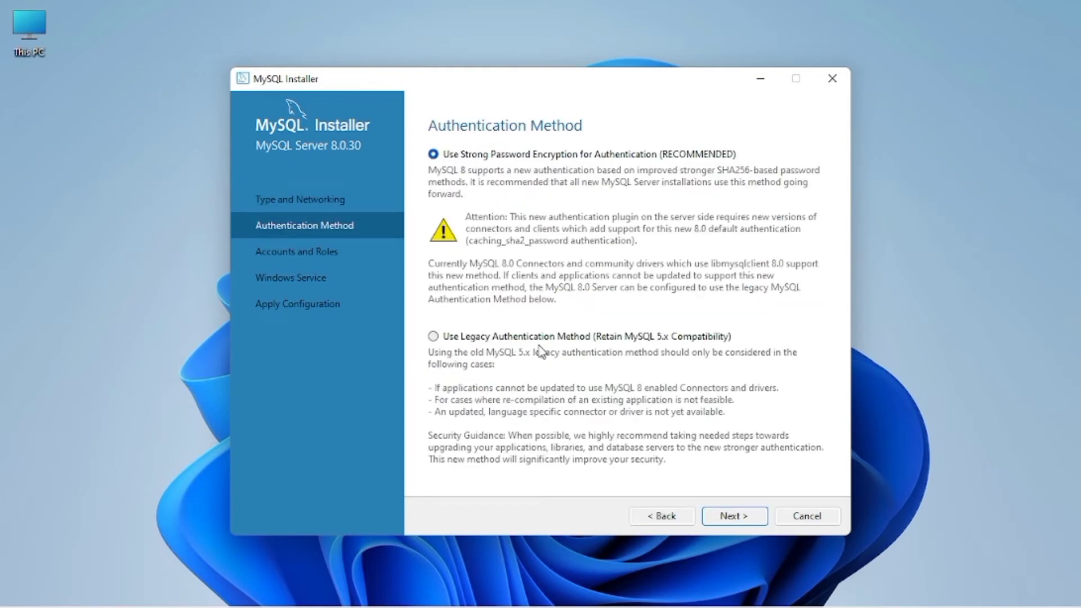
{"action": "left_click", "coordinate": [729, 522]}
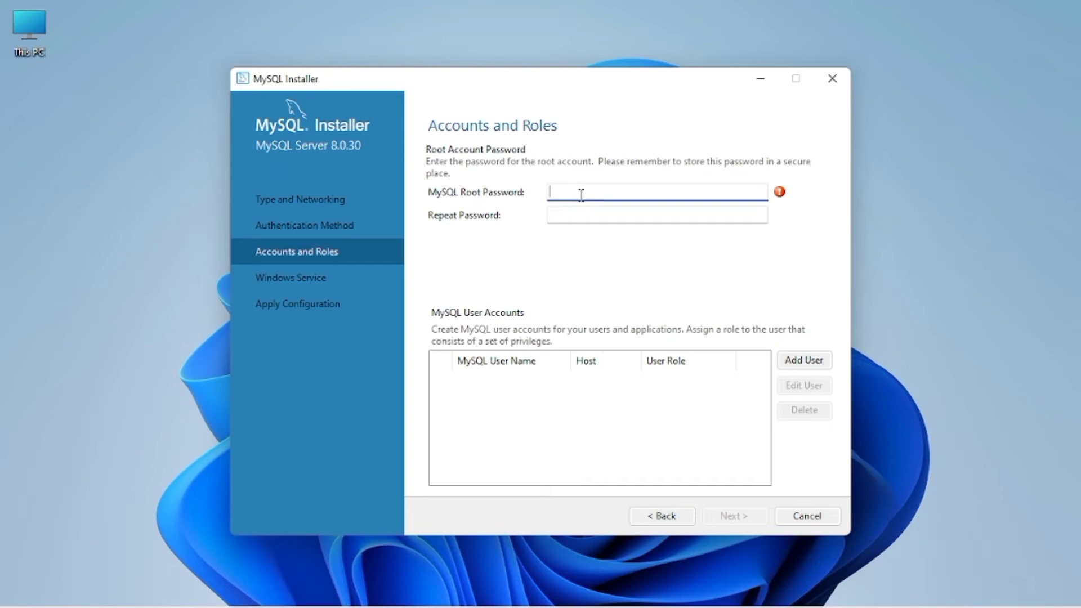
Step: Enter and repeat the root password, keeping the default MySQL80 Windows service settings
{"action": "type", "text": "root123456"}
{"action": "left_click", "coordinate": [570, 213]}
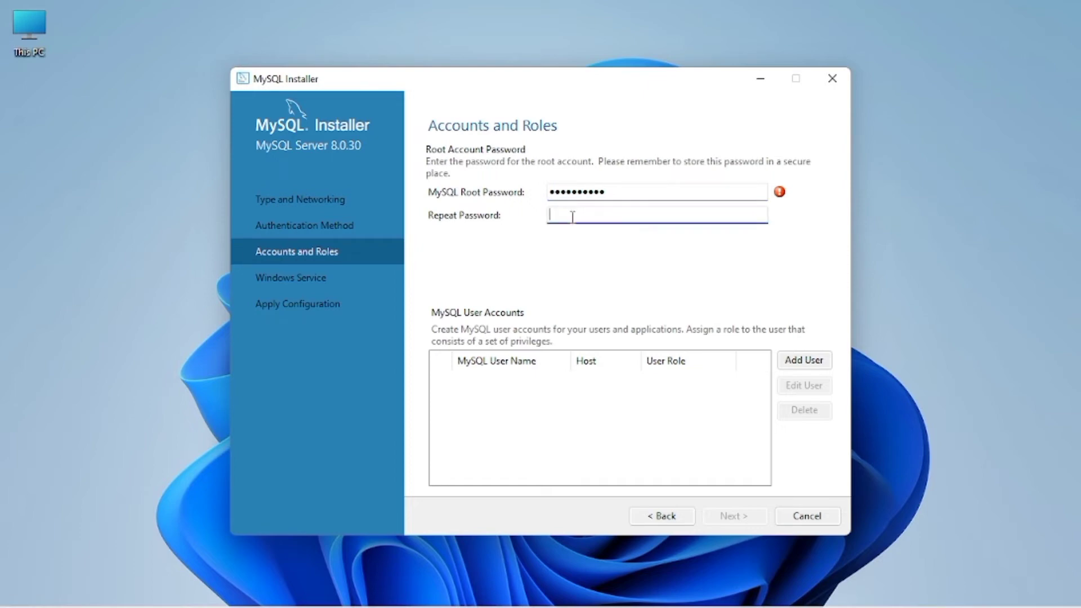
{"action": "type", "text": "Root123456"}
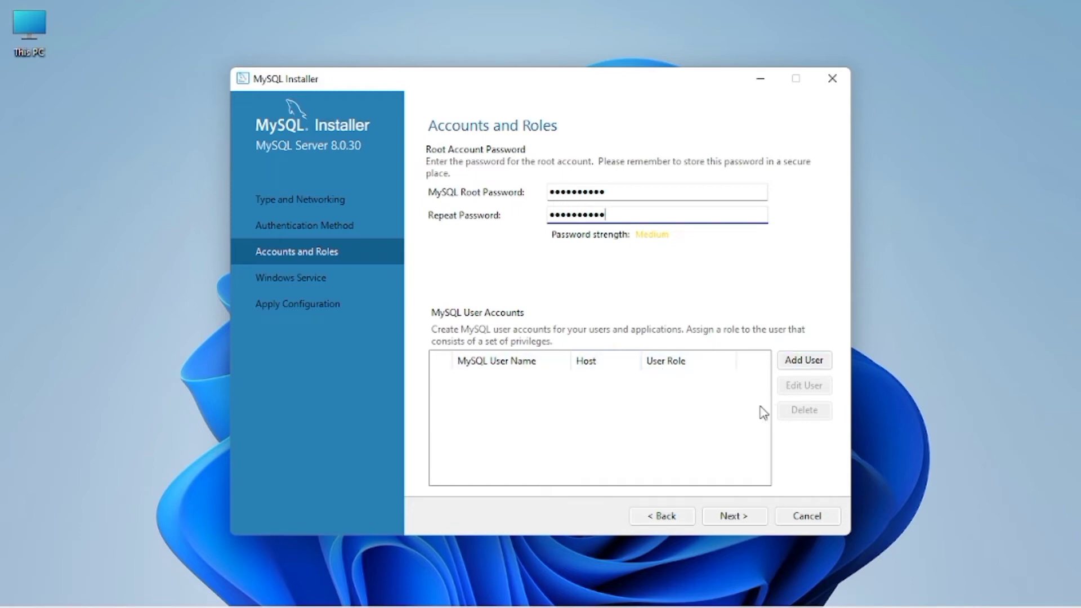
{"action": "left_click", "coordinate": [724, 518]}
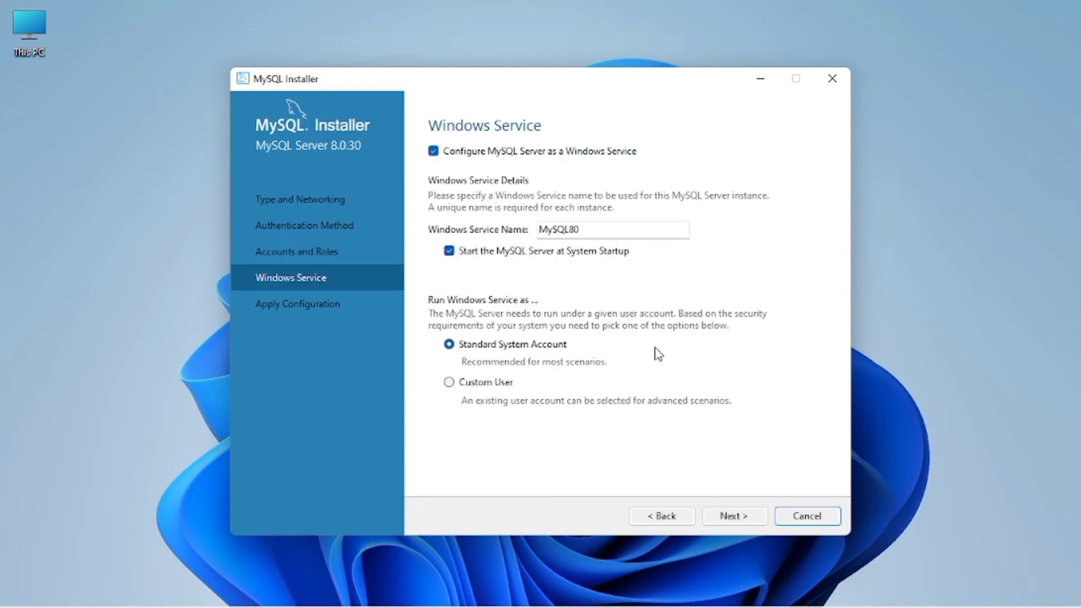
{"action": "left_click", "coordinate": [727, 517]}
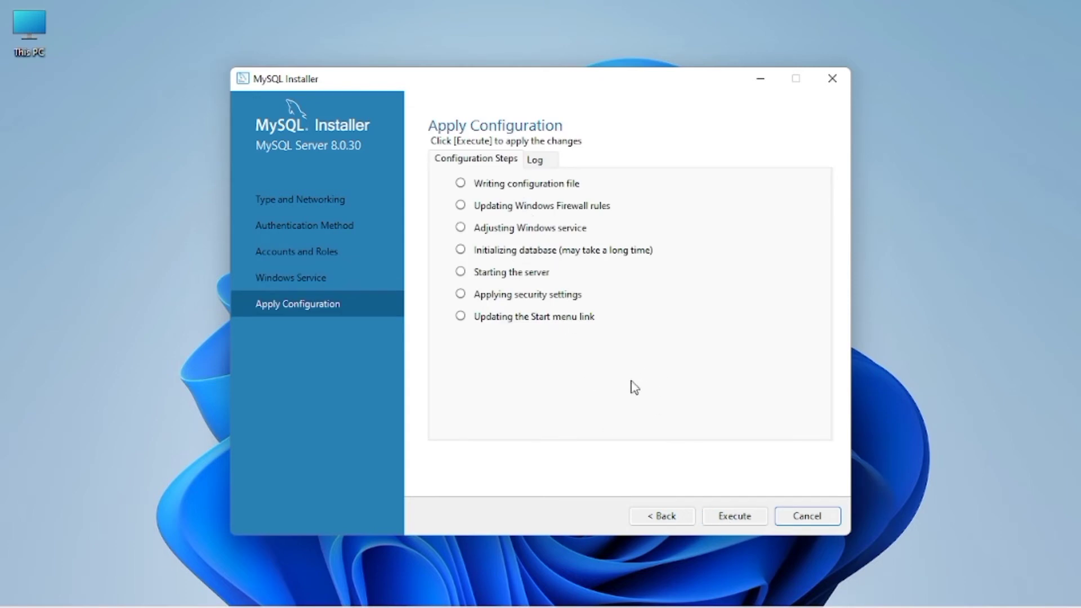
Step: Execute the MySQL Server 8.0.30 Apply Configuration steps and finish once all succeed
{"action": "left_click", "coordinate": [748, 515]}
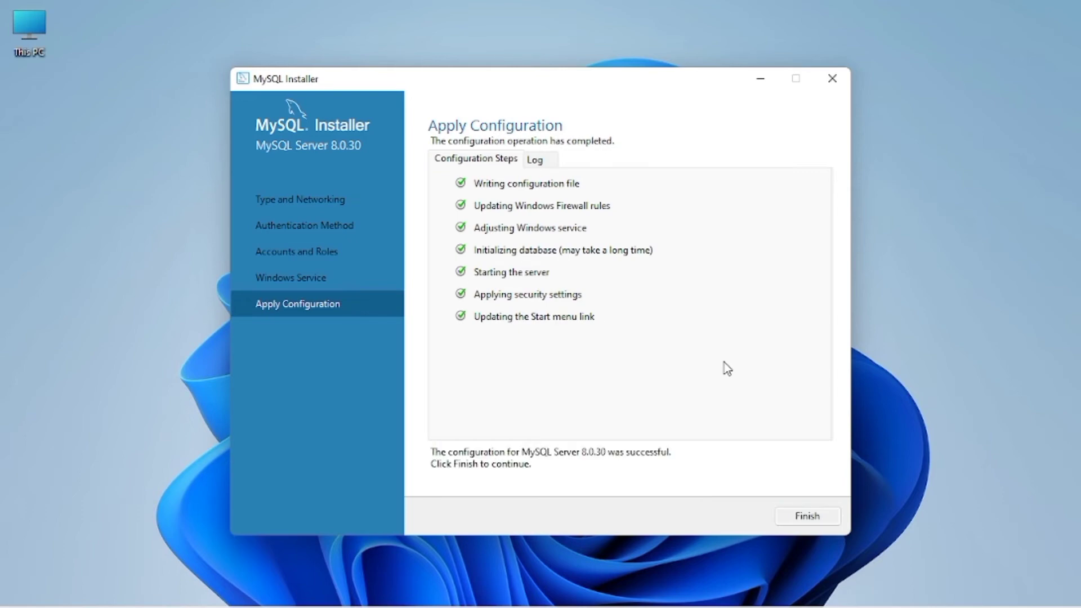
{"action": "left_click", "coordinate": [815, 517]}
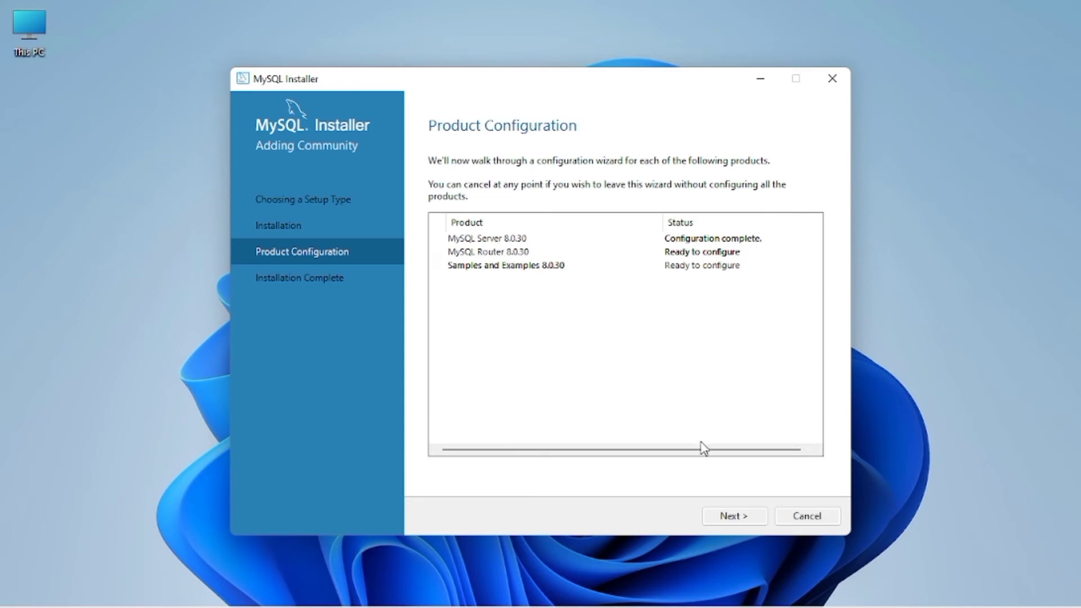
Step: Finish MySQL Router configuration without bootstrapping, then open the Samples and Examples server connection
{"action": "left_click", "coordinate": [737, 519]}
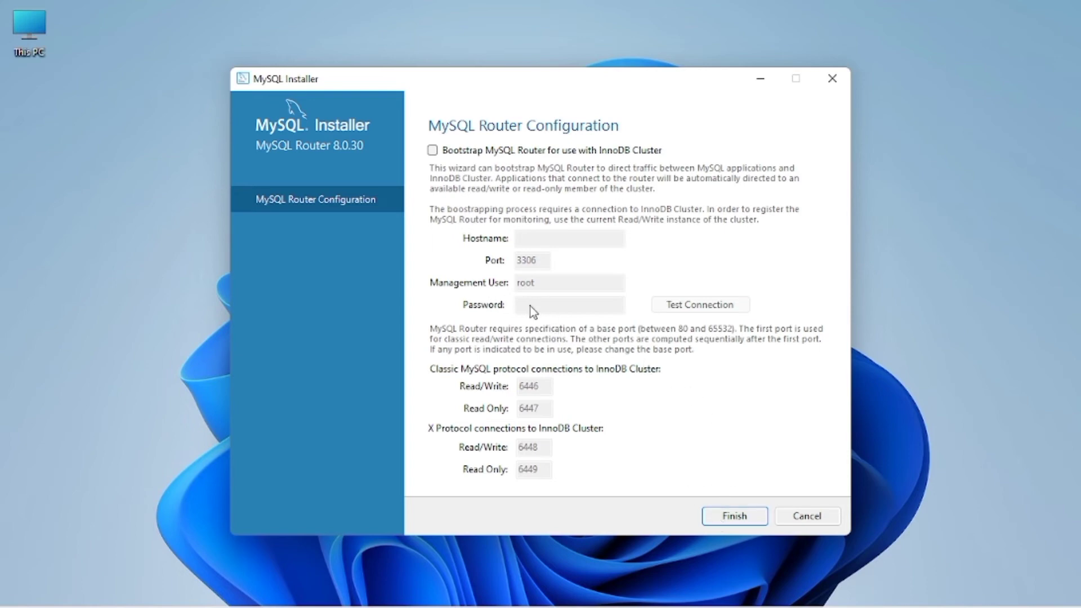
{"action": "left_click", "coordinate": [730, 517]}
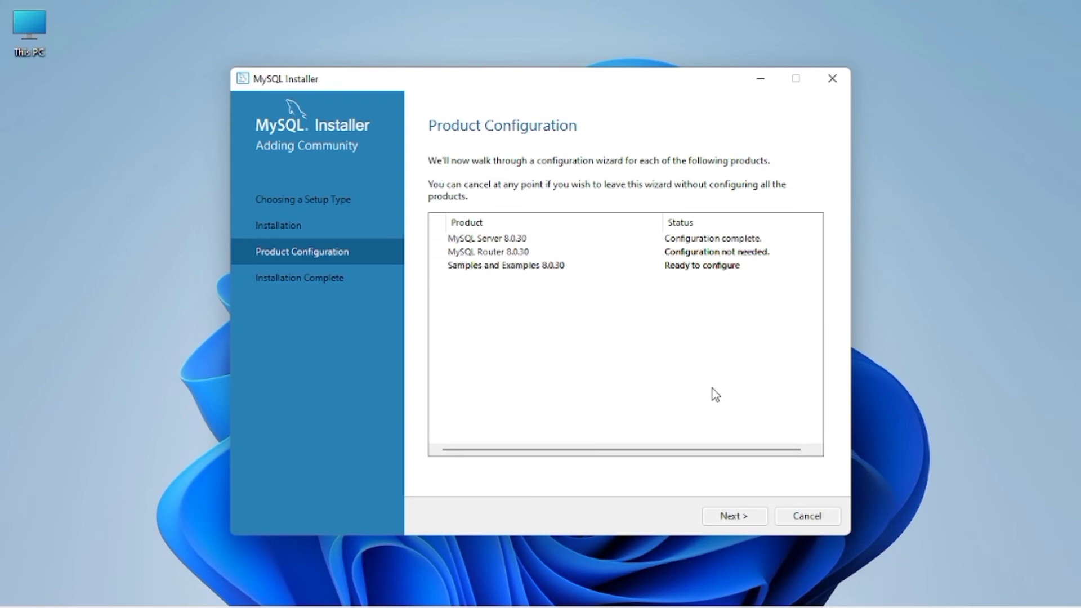
{"action": "left_click", "coordinate": [739, 517]}
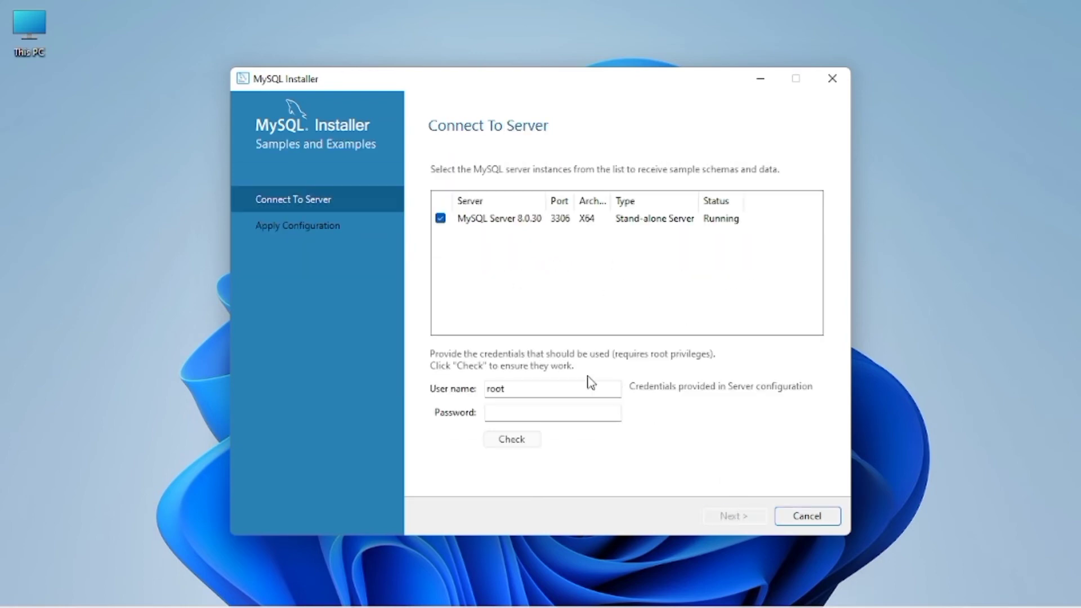
Step: Enter the root password and check the connection to the running server
{"action": "left_click", "coordinate": [514, 406]}
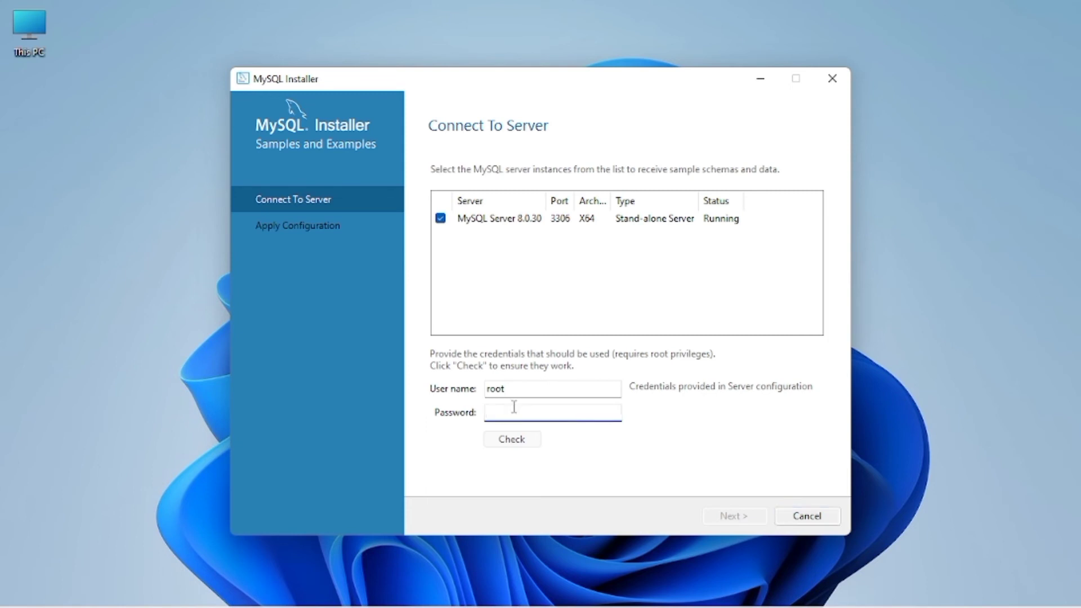
{"action": "type", "text": "1234567890"}
{"action": "left_click", "coordinate": [511, 439]}
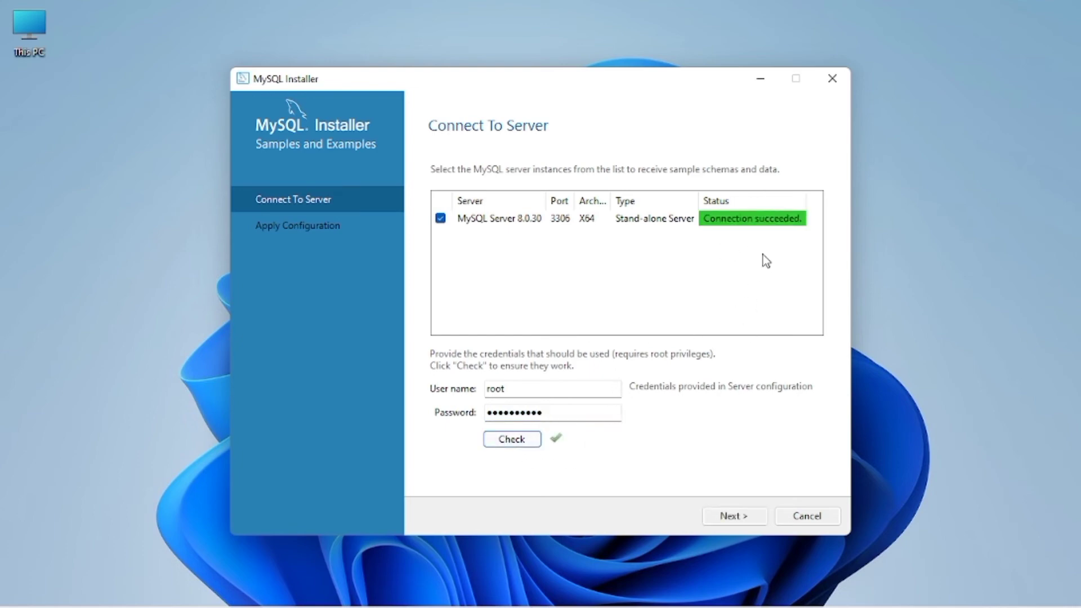
Step: Execute the Samples and Examples configuration and finish once both steps succeed
{"action": "left_click", "coordinate": [718, 518]}
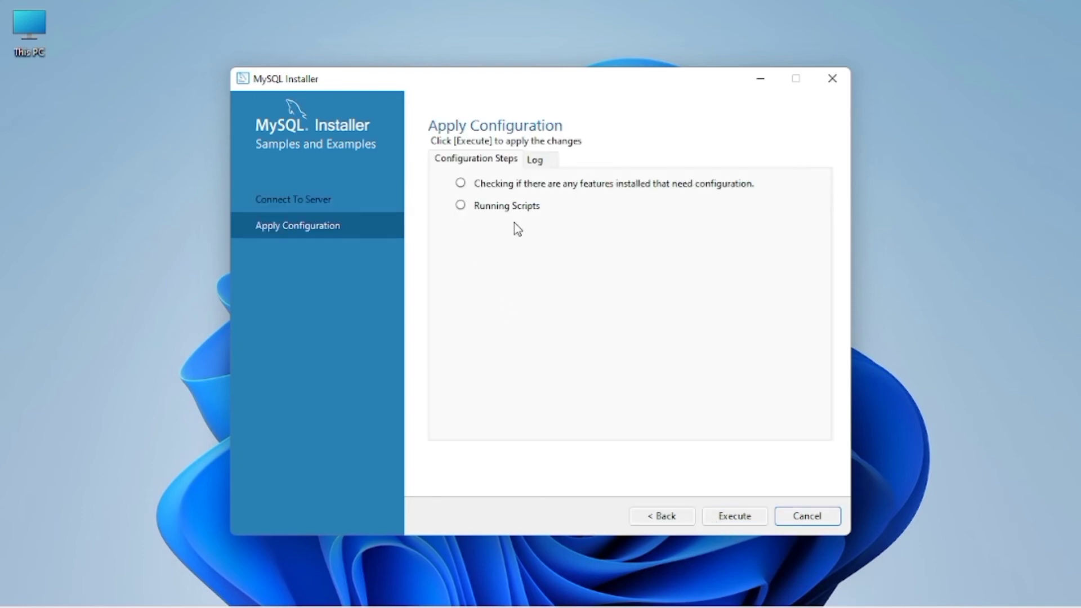
{"action": "left_click", "coordinate": [720, 515]}
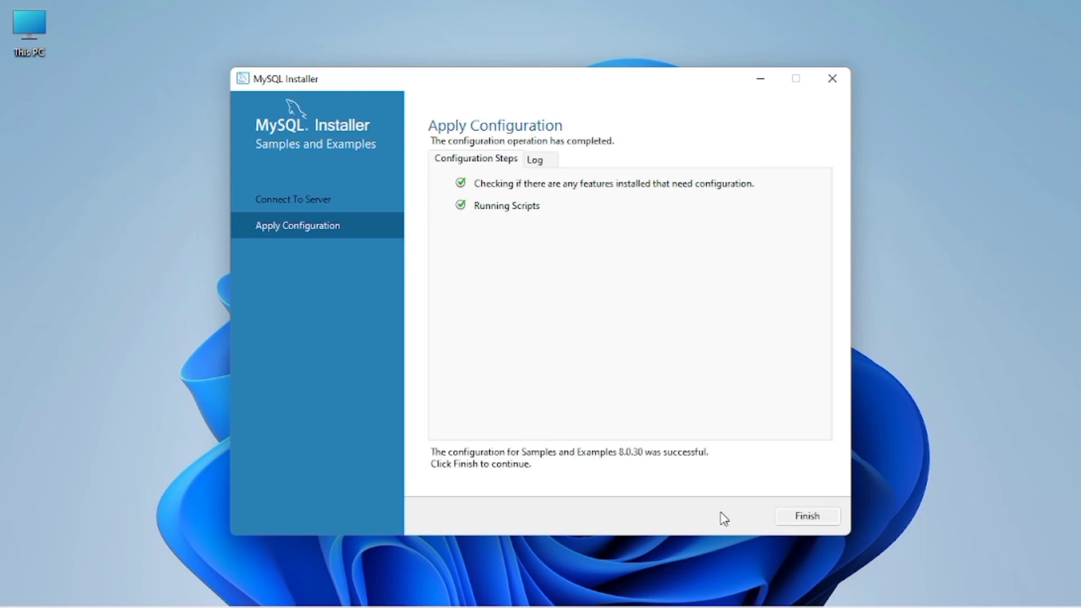
{"action": "left_click", "coordinate": [798, 517]}
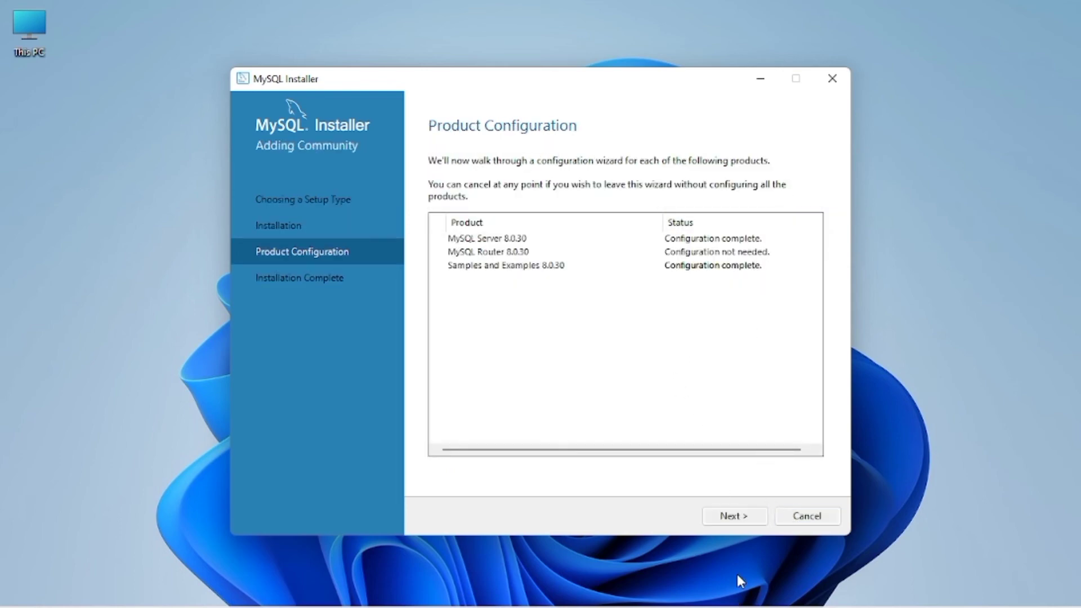
Step: Finish the installation with the Workbench and Shell launch boxes left checked
{"action": "left_click", "coordinate": [743, 517]}
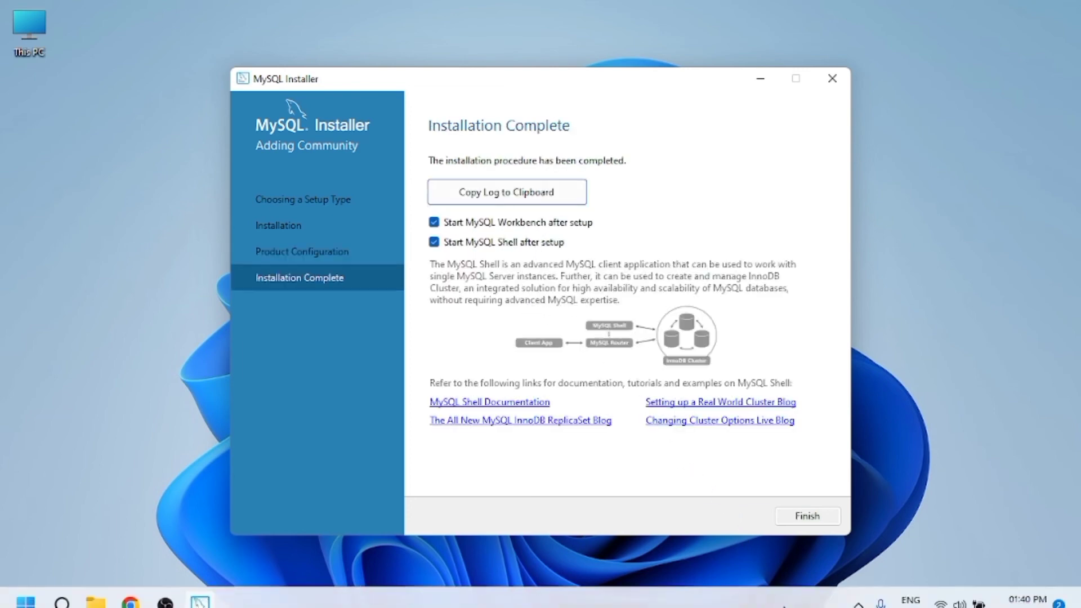
{"action": "left_click", "coordinate": [803, 523]}
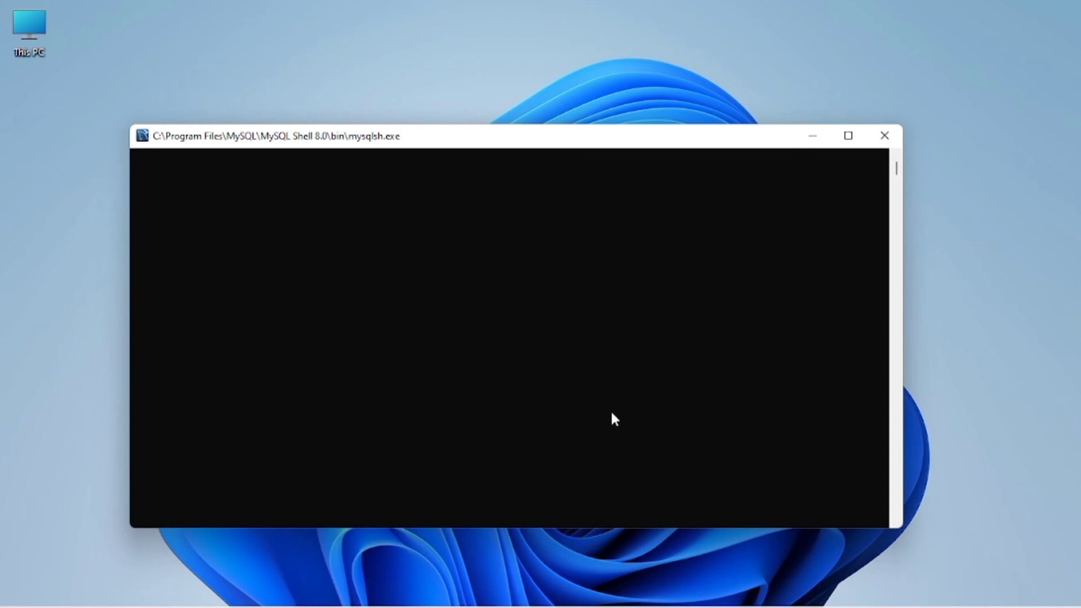
Step: Get a MySQL Shell prompt, minimize the Shell console, and close MySQL Workbench
{"action": "key", "text": "Return"}
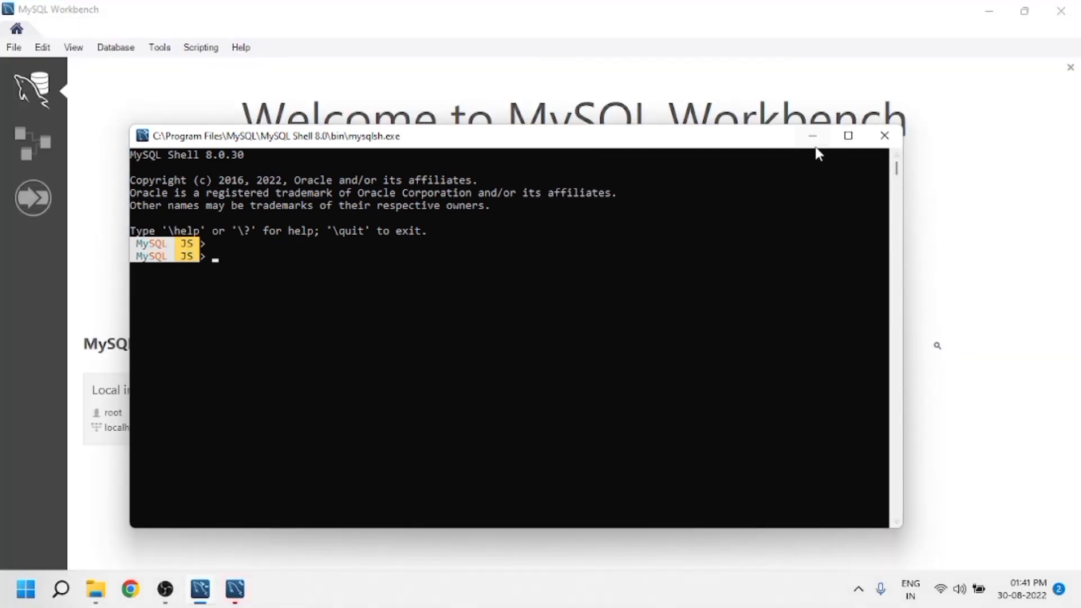
{"action": "left_click", "coordinate": [812, 137]}
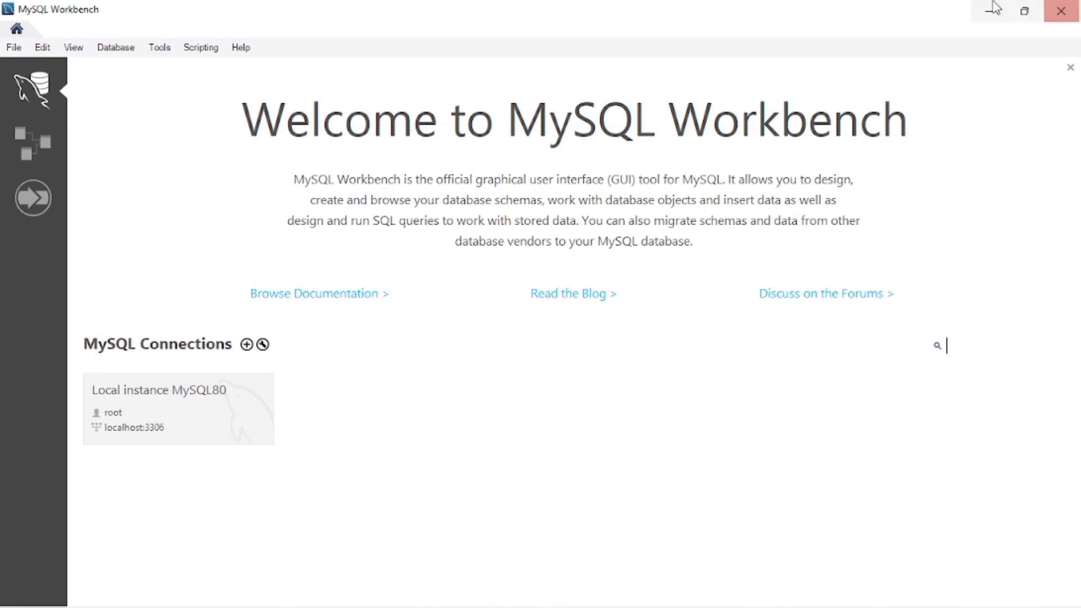
{"action": "left_click", "coordinate": [1061, 10]}
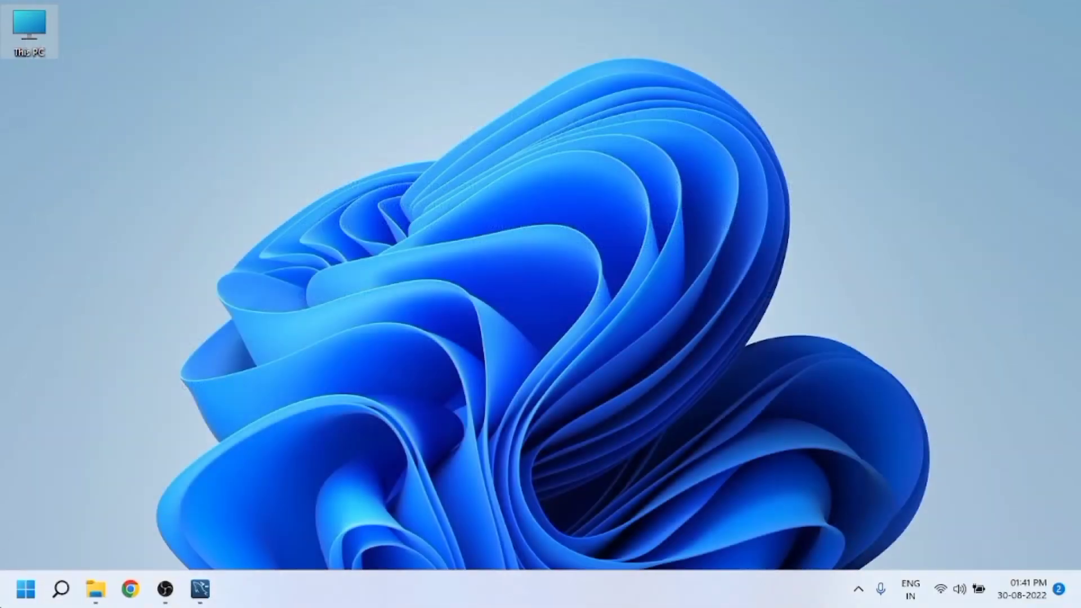
Step: Search the Start menu for 'mysql' and launch the MySQL 8.0 Command Line Client
{"action": "left_click", "coordinate": [26, 589]}
{"action": "type", "text": "mysql"}
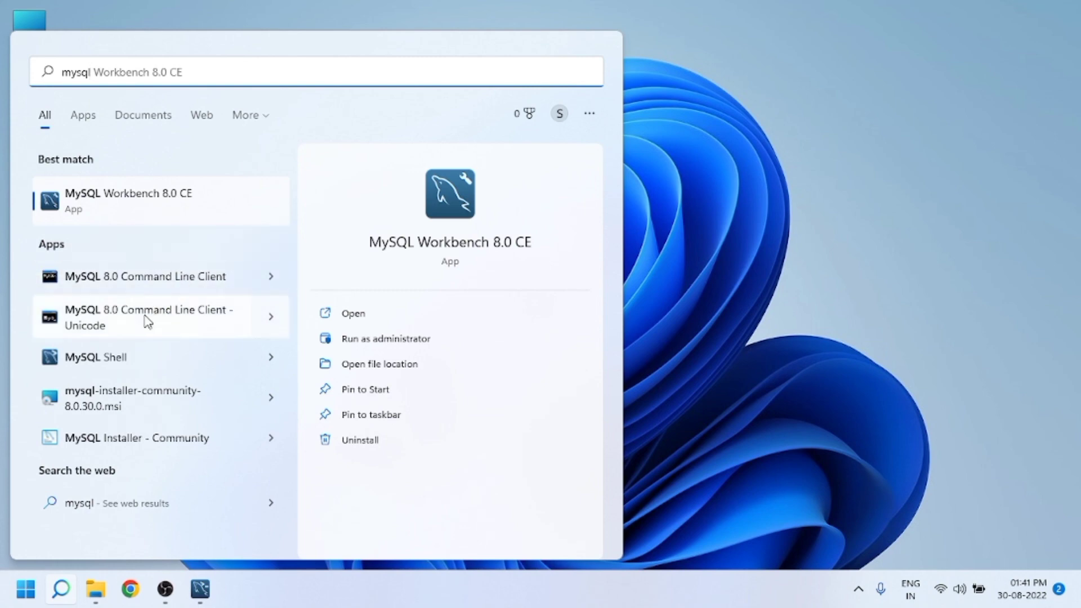
{"action": "left_click", "coordinate": [150, 285]}
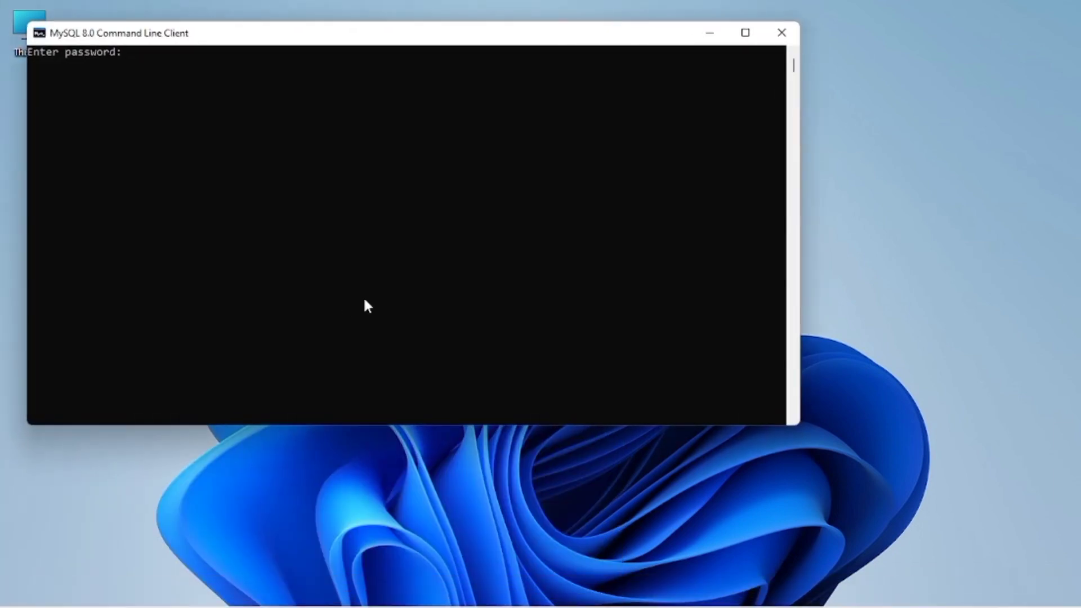
Step: Log in with the root password and run 'show databases;' to list sakila, sys, world and the rest
{"action": "type", "text": "******"}
{"action": "key", "text": "Return"}
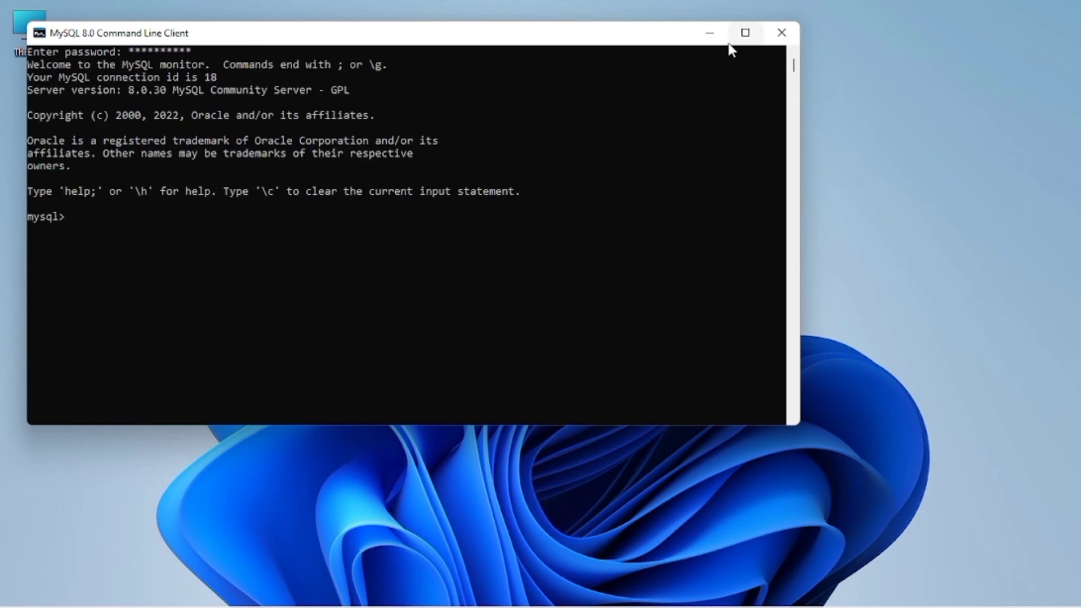
{"action": "type", "text": "show databases;"}
{"action": "key", "text": "Return"}
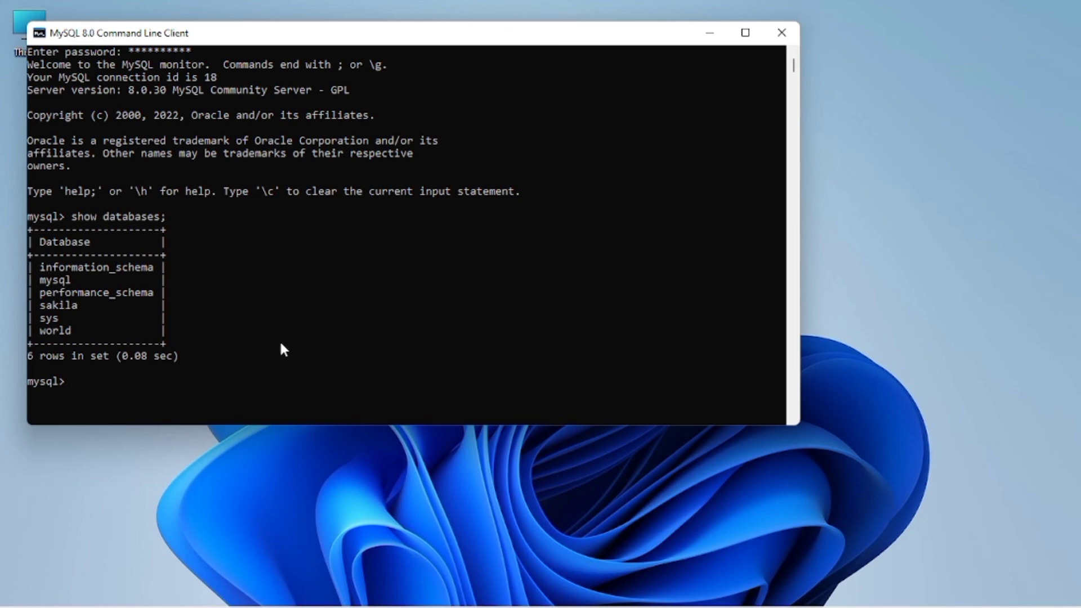
{"action": "mouse_move", "coordinate": [219, 603]}
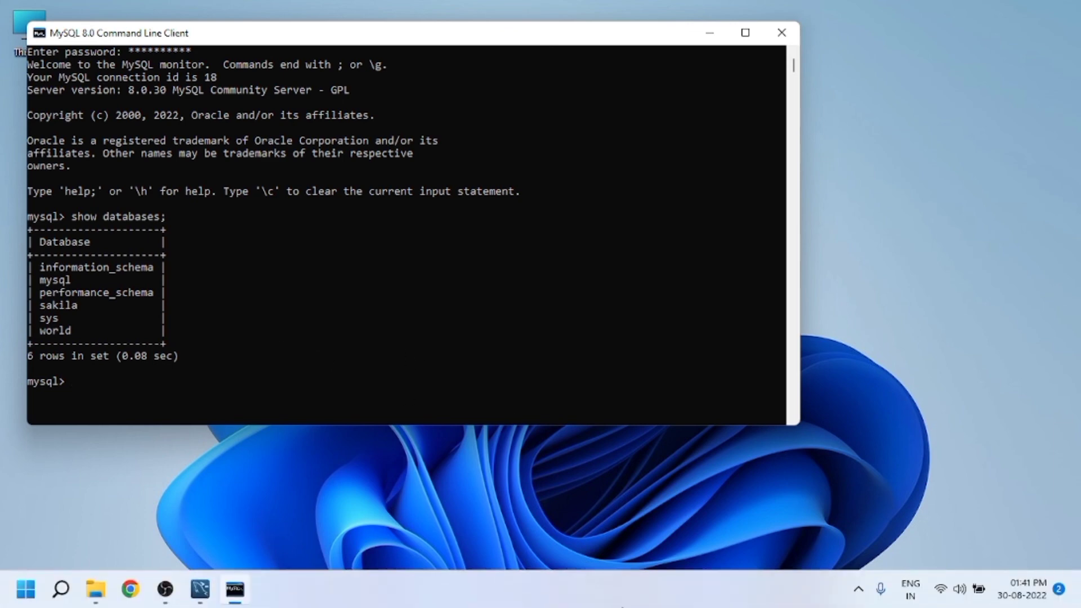